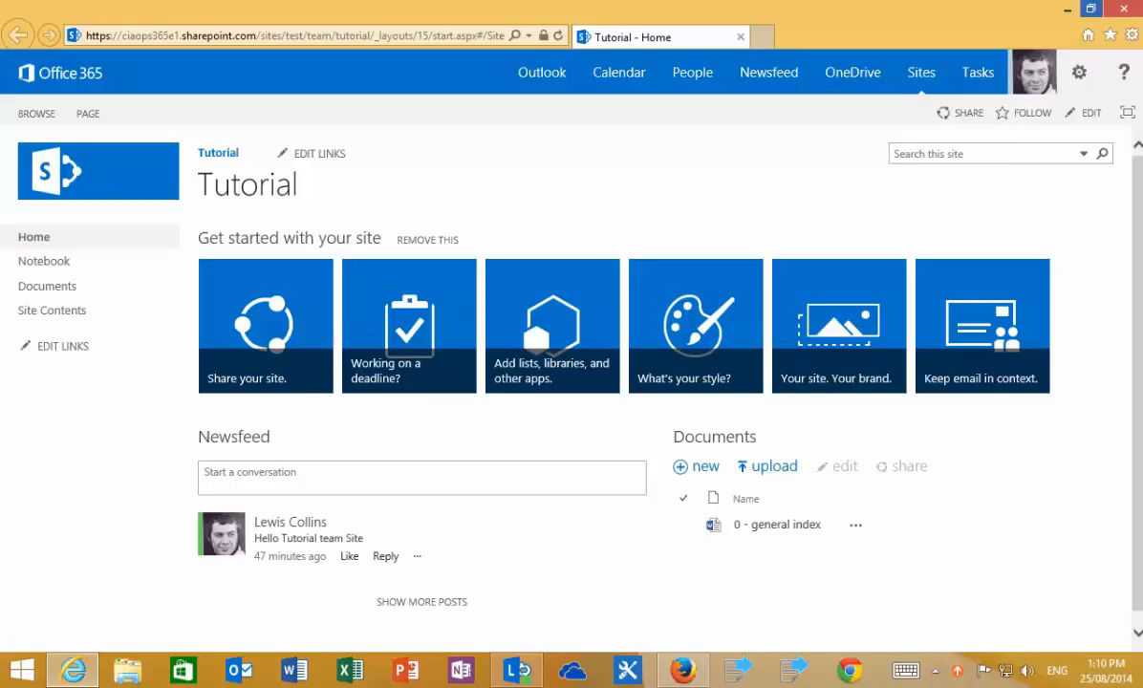
Step: Open the Share 'Tutorial' dialog and put the cursor in the names and email addresses box
click(892, 197)
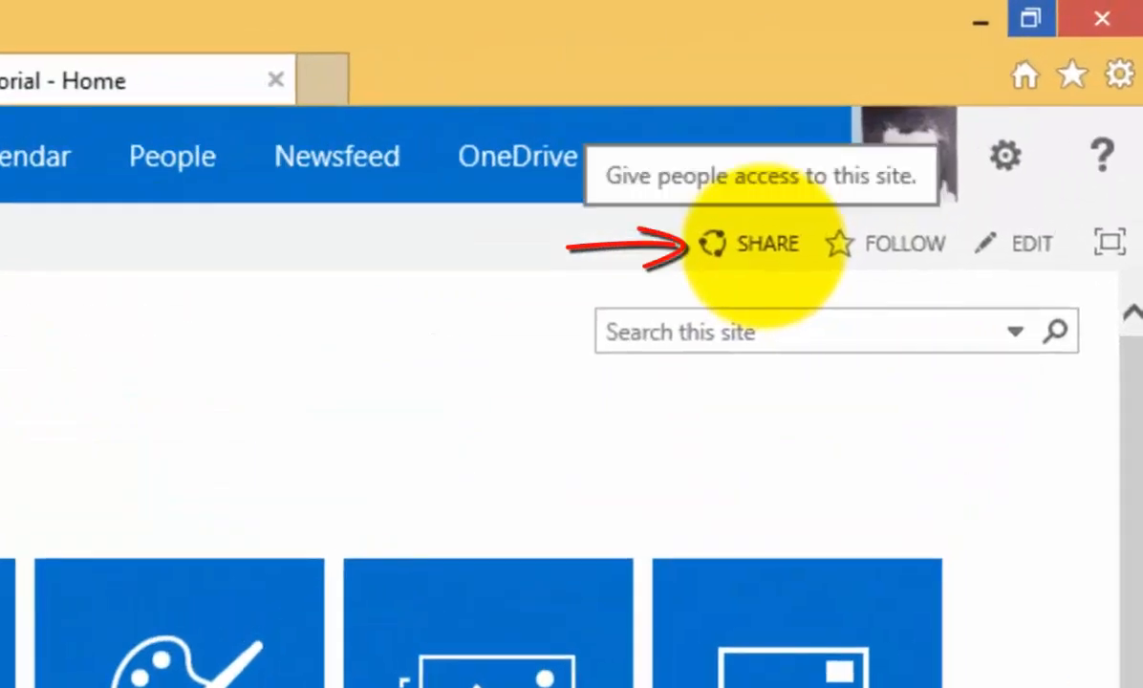
click(765, 246)
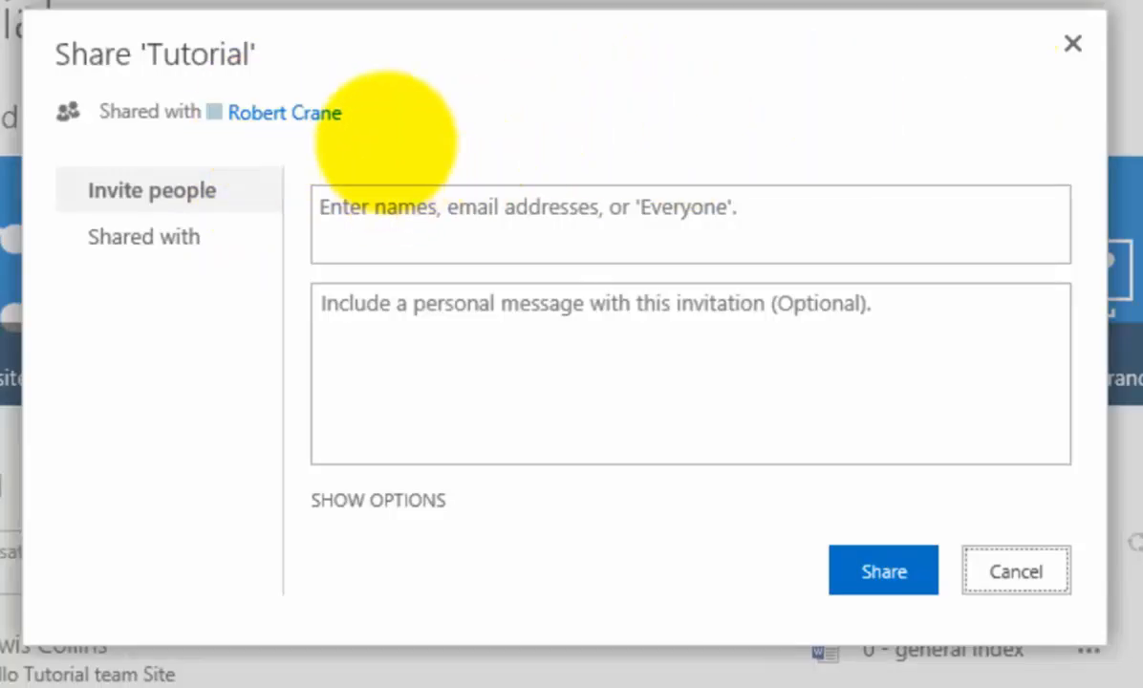
click(385, 143)
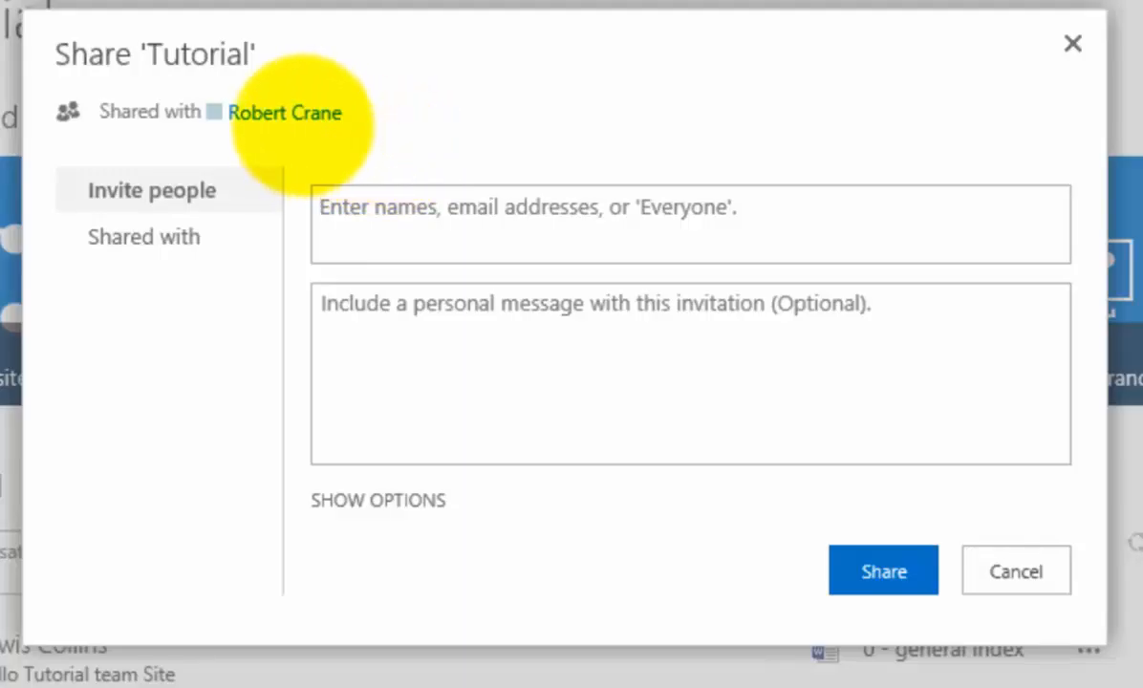
click(327, 208)
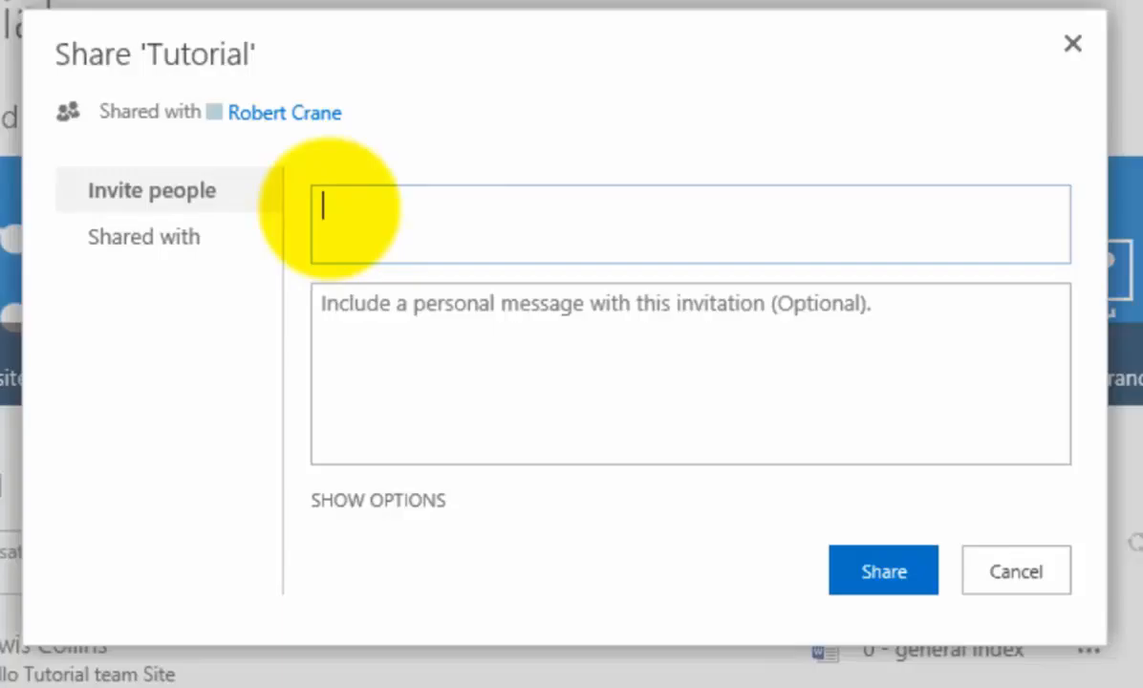
Step: Invite a colleague from the name suggestions and an external Hotmail address to the Tutorial site
text(gordon)
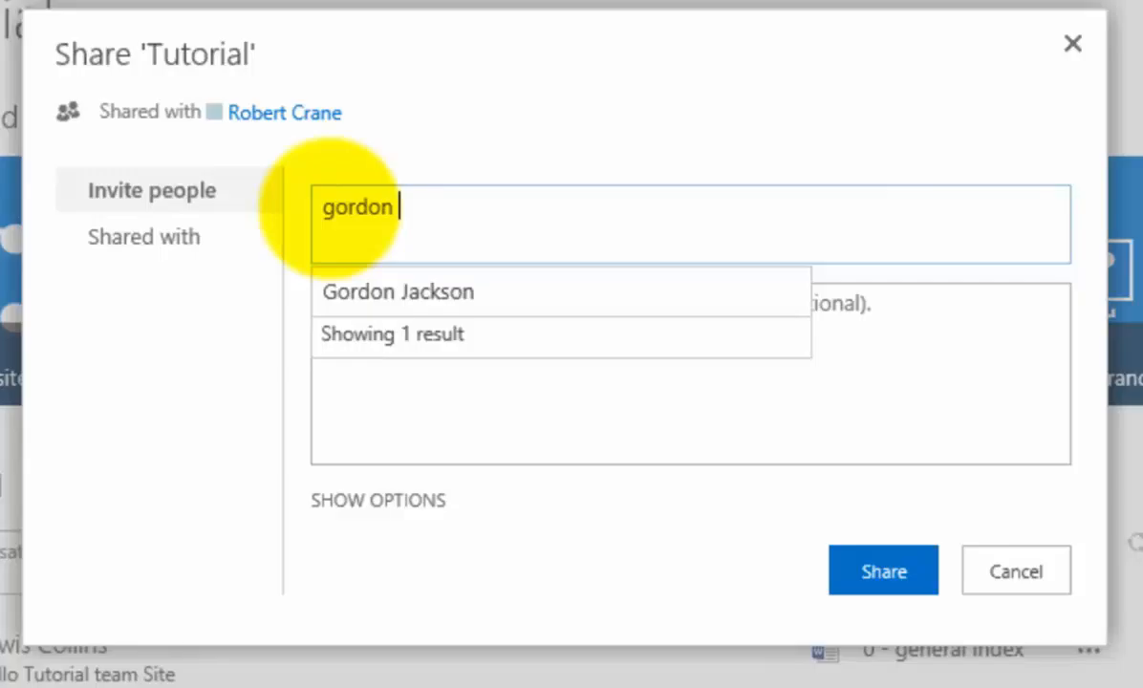
click(399, 295)
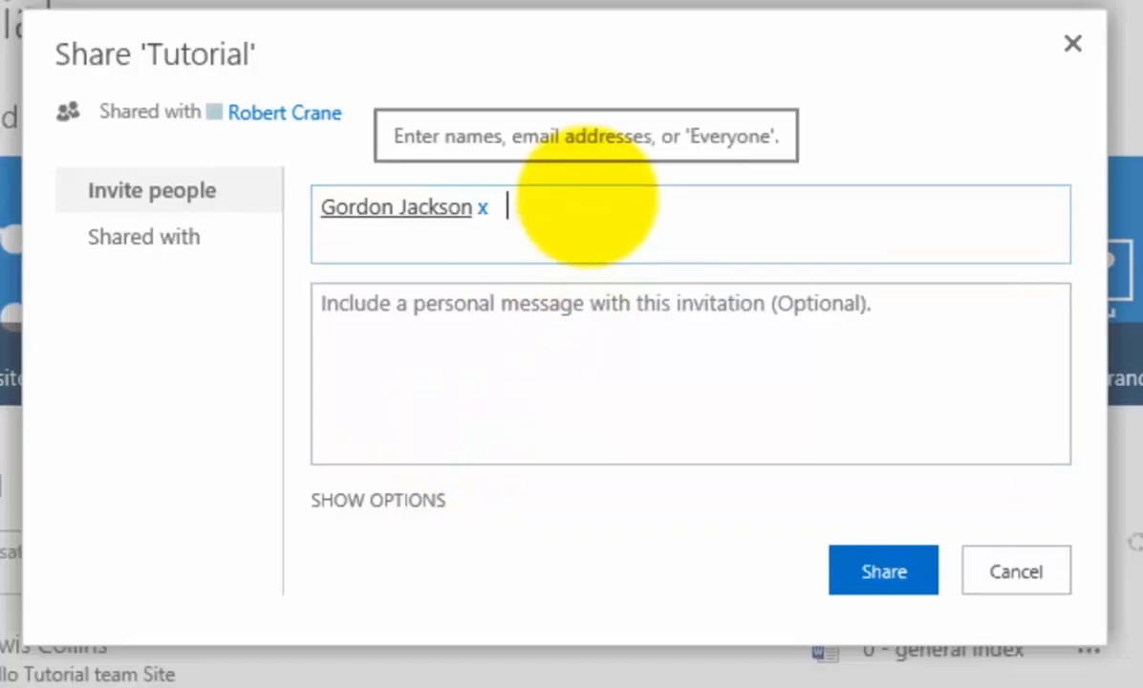
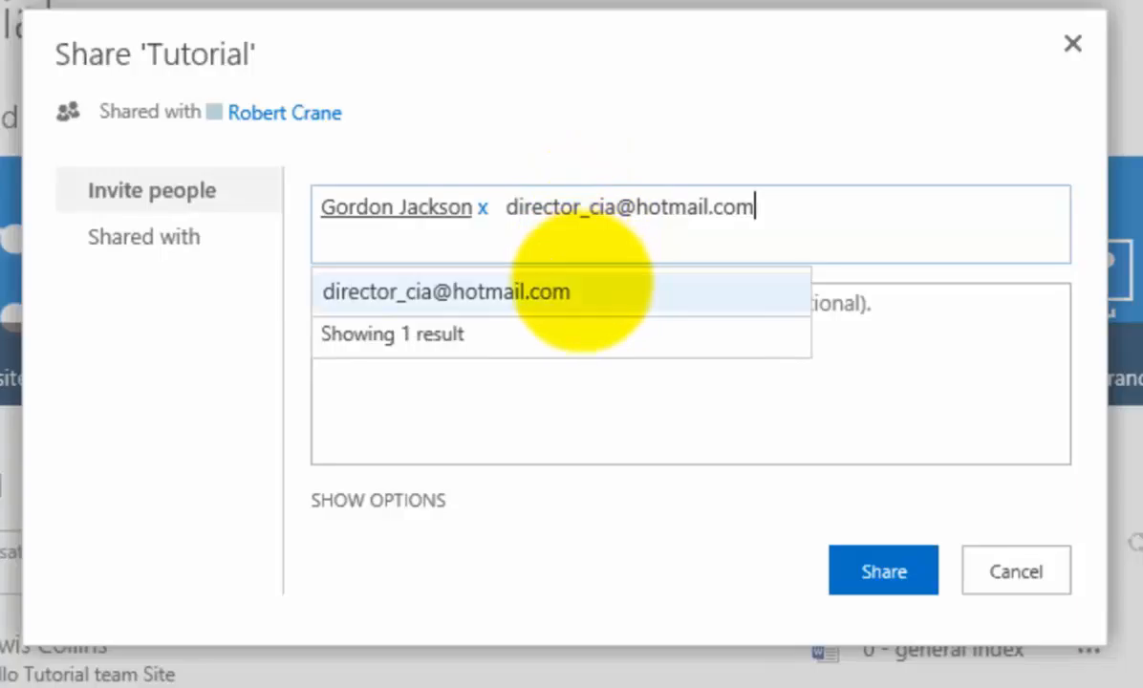
click(581, 282)
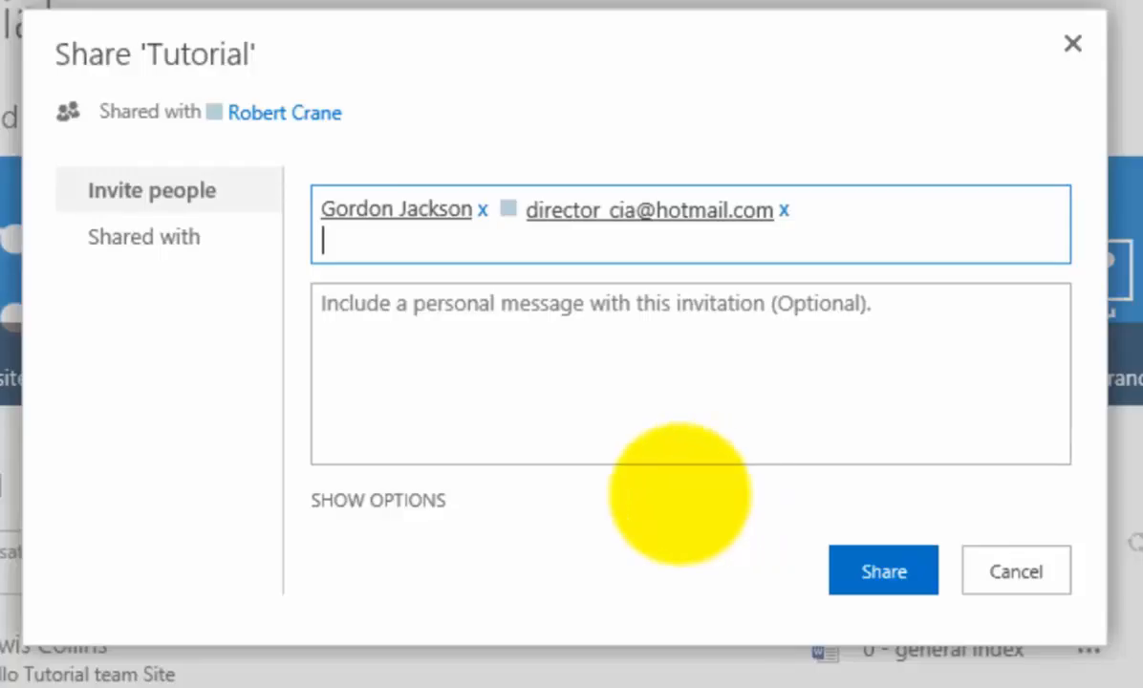
Step: Write 'Please review' as the invitation message and show the extra sharing options
click(608, 313)
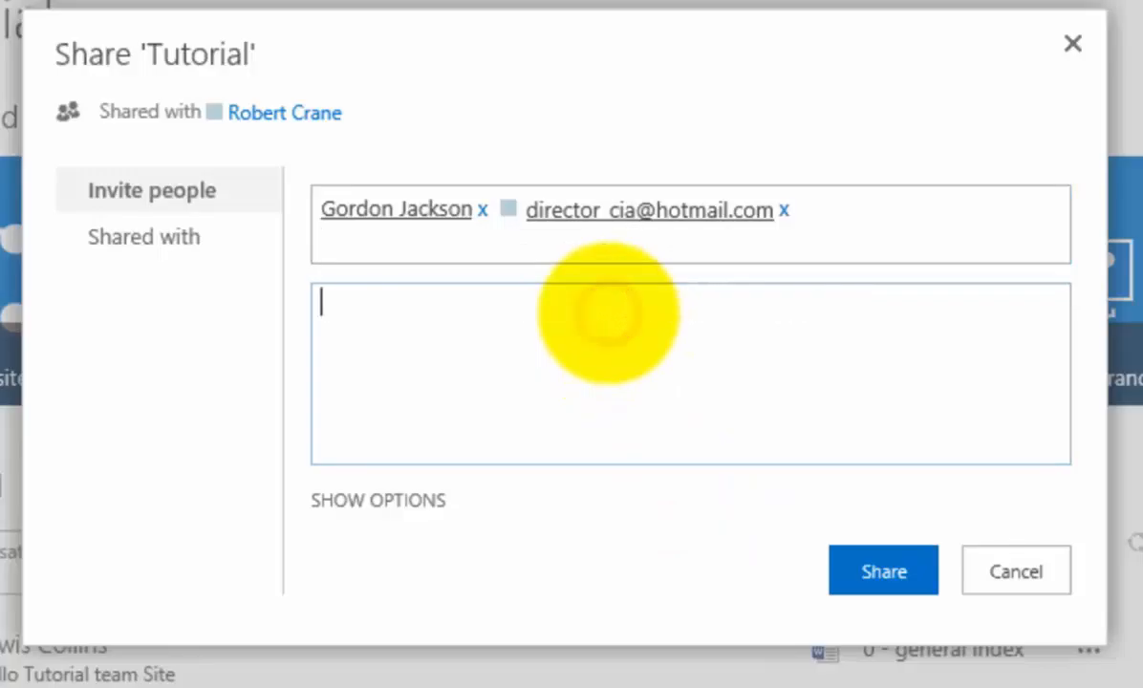
text(Please )
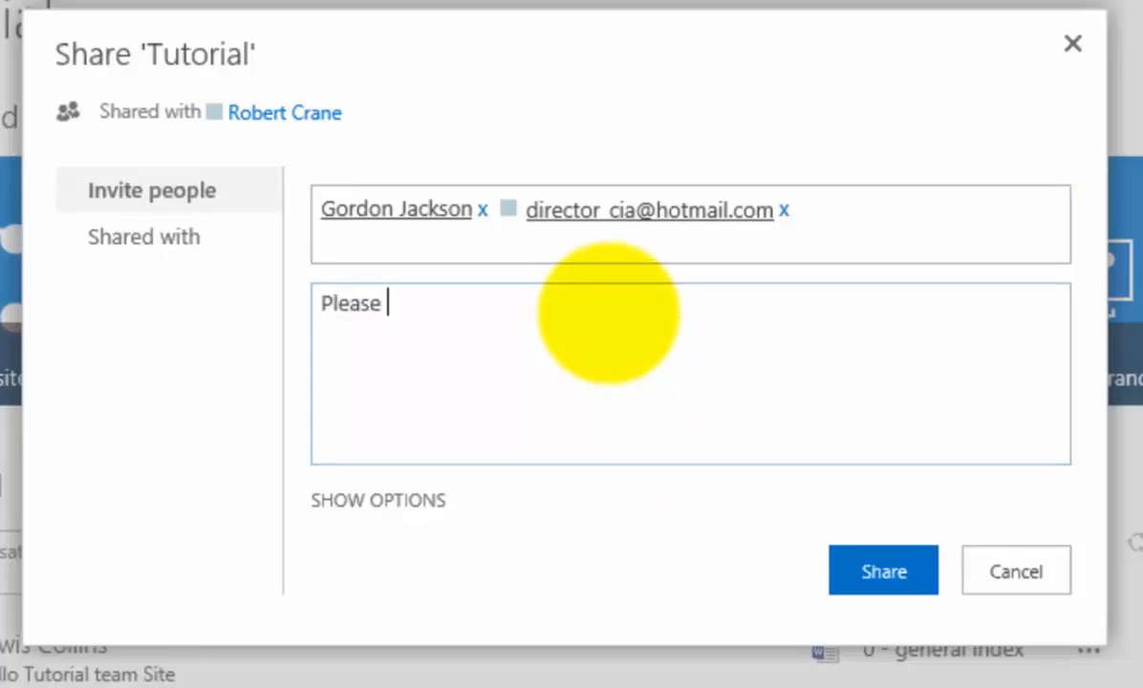
text(review)
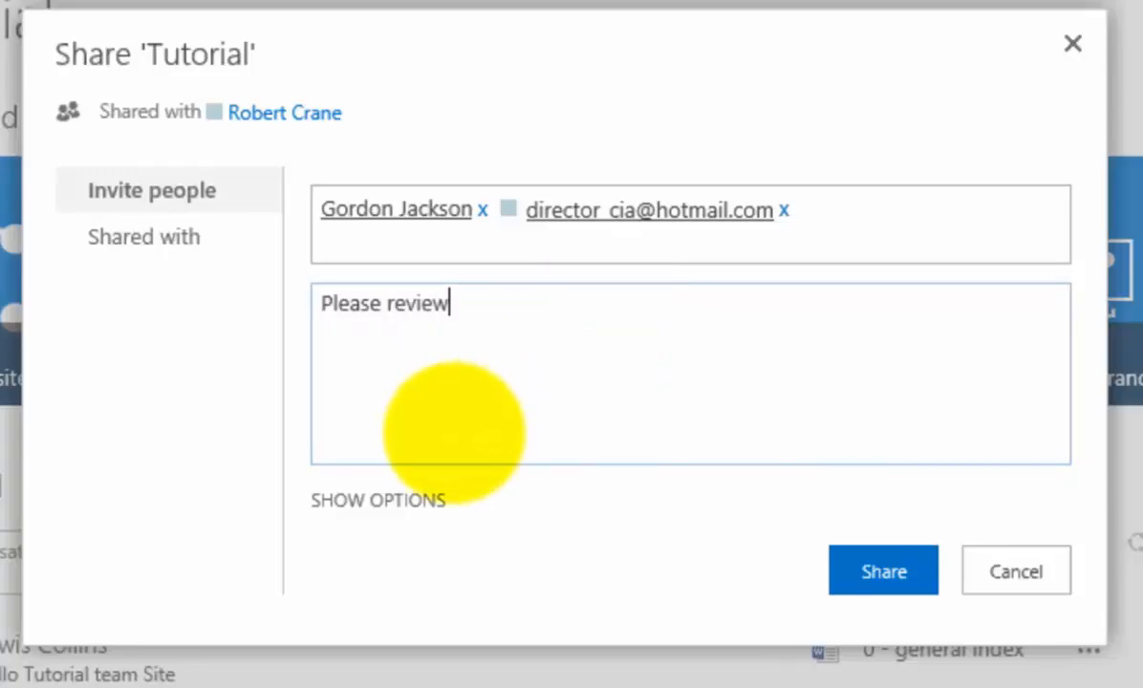
click(406, 500)
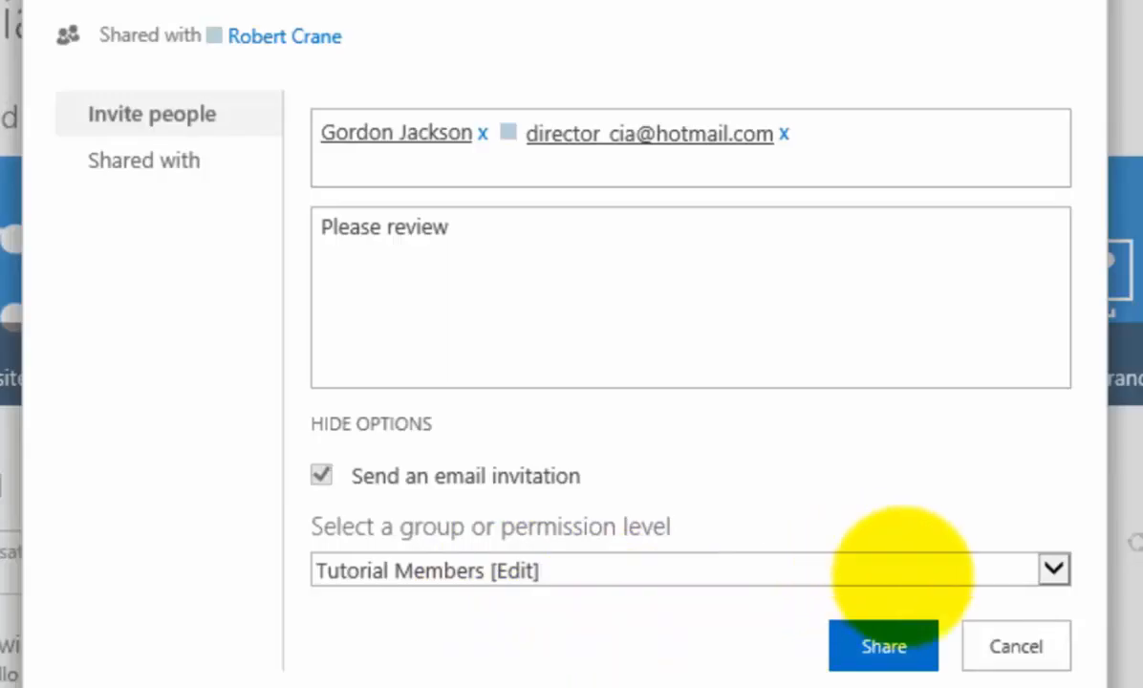
Step: Keep the Tutorial Members [Edit] permission group and send the site invitations
click(1053, 570)
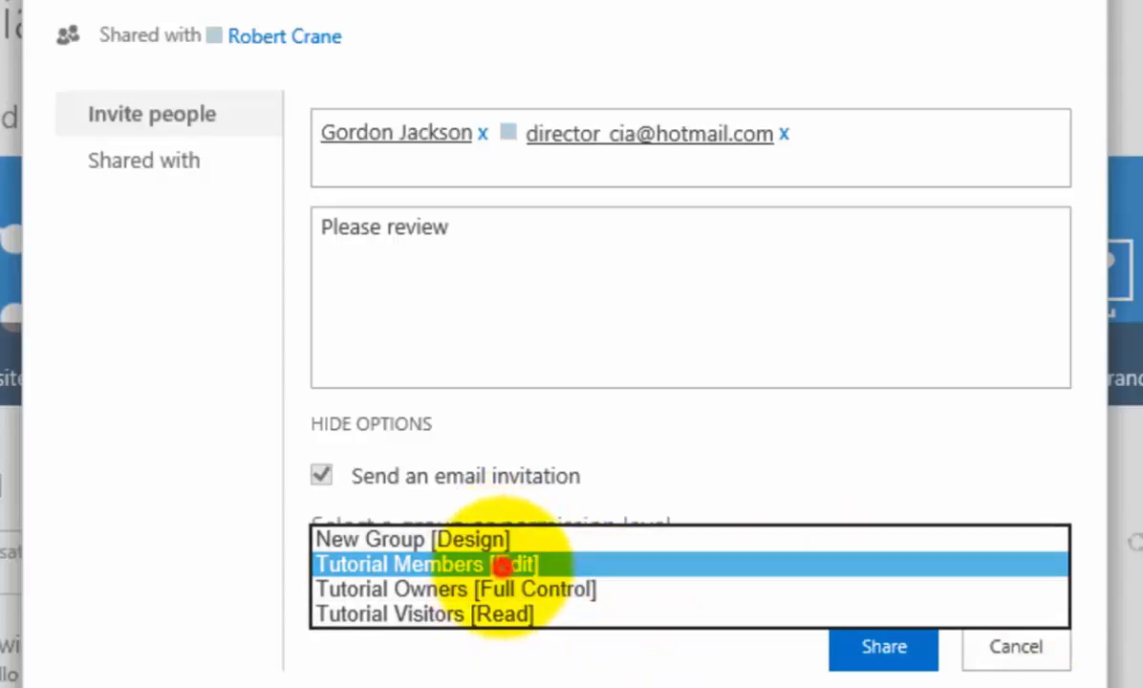
click(477, 564)
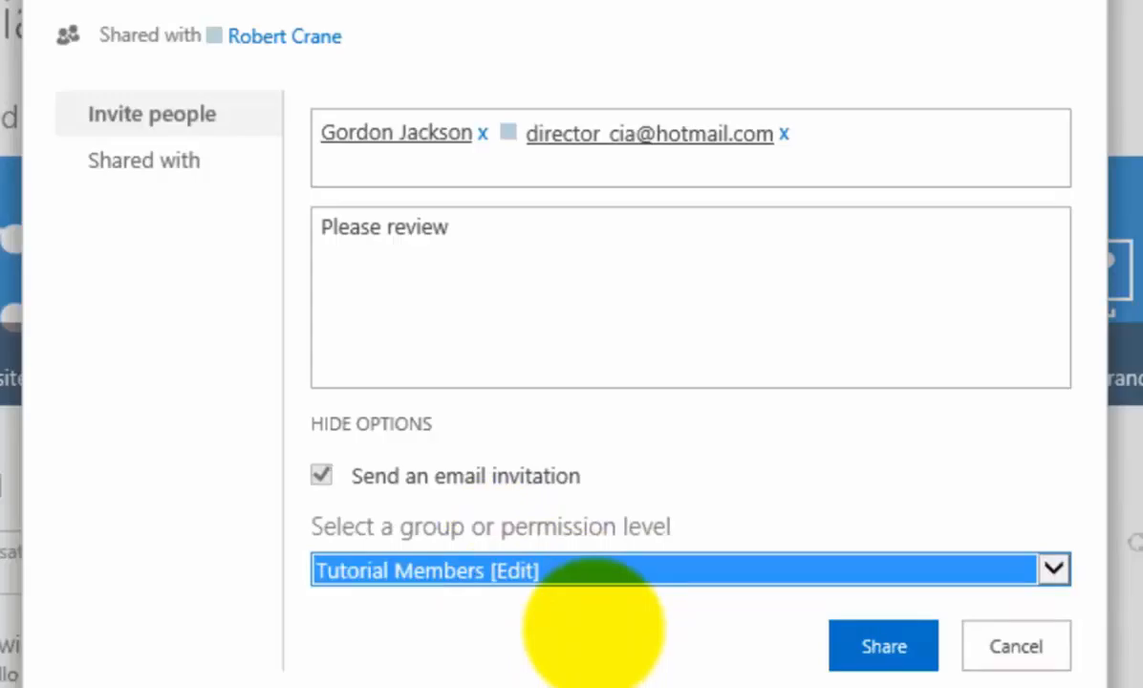
click(880, 642)
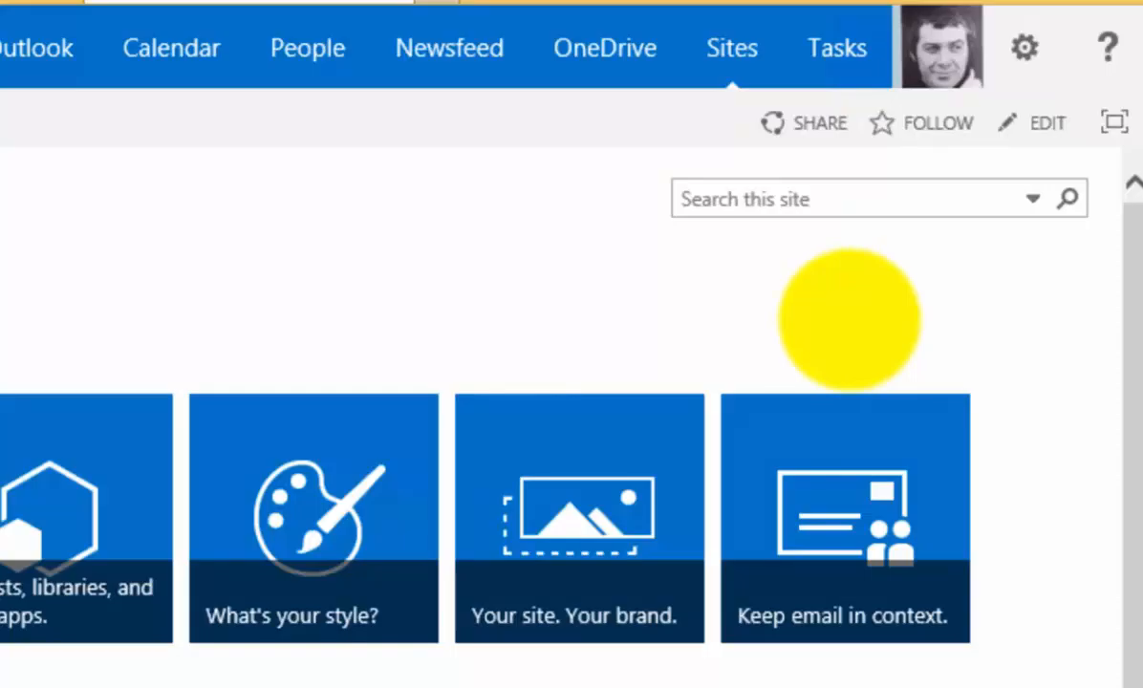
click(783, 128)
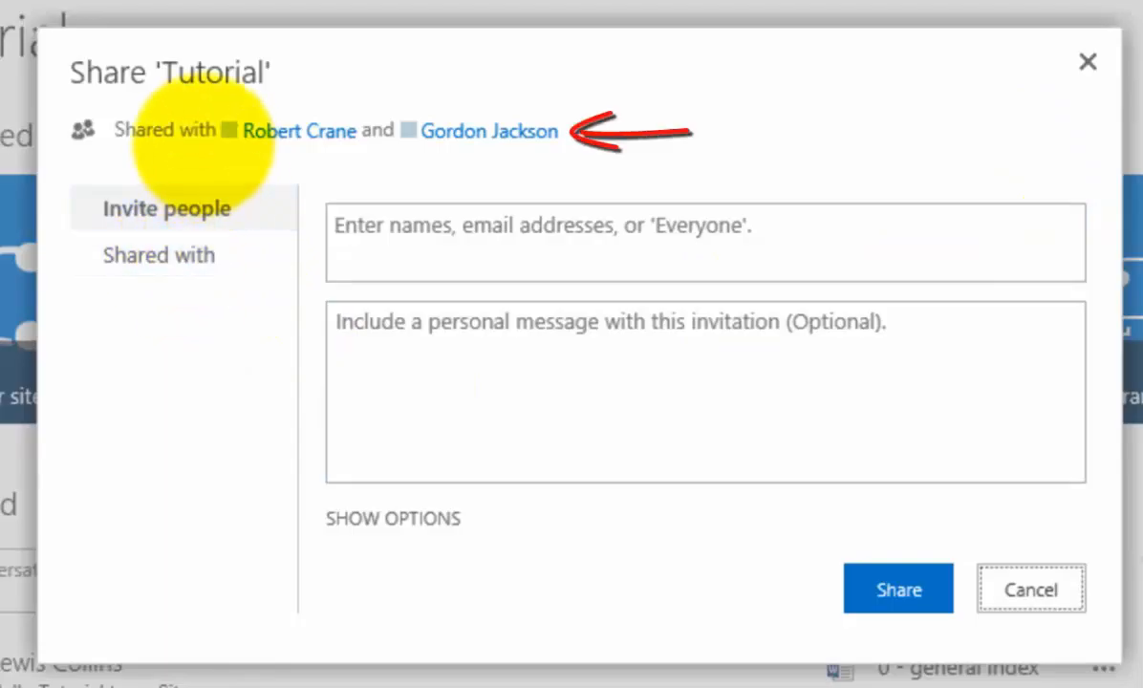
mouse_move(435, 134)
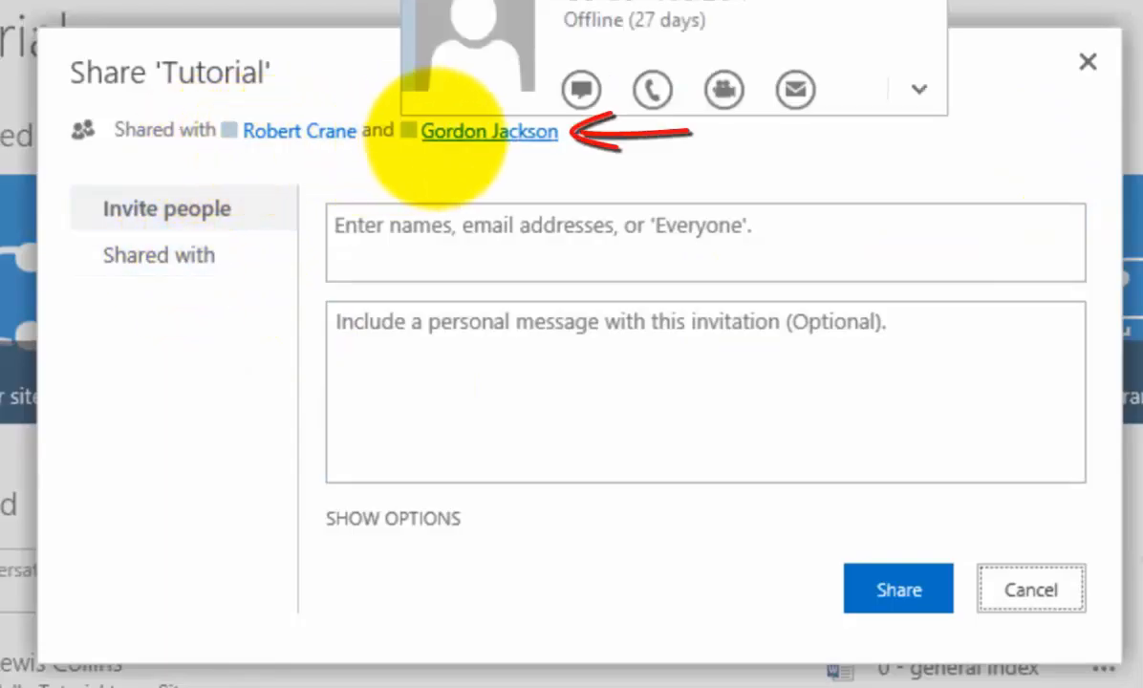
click(174, 256)
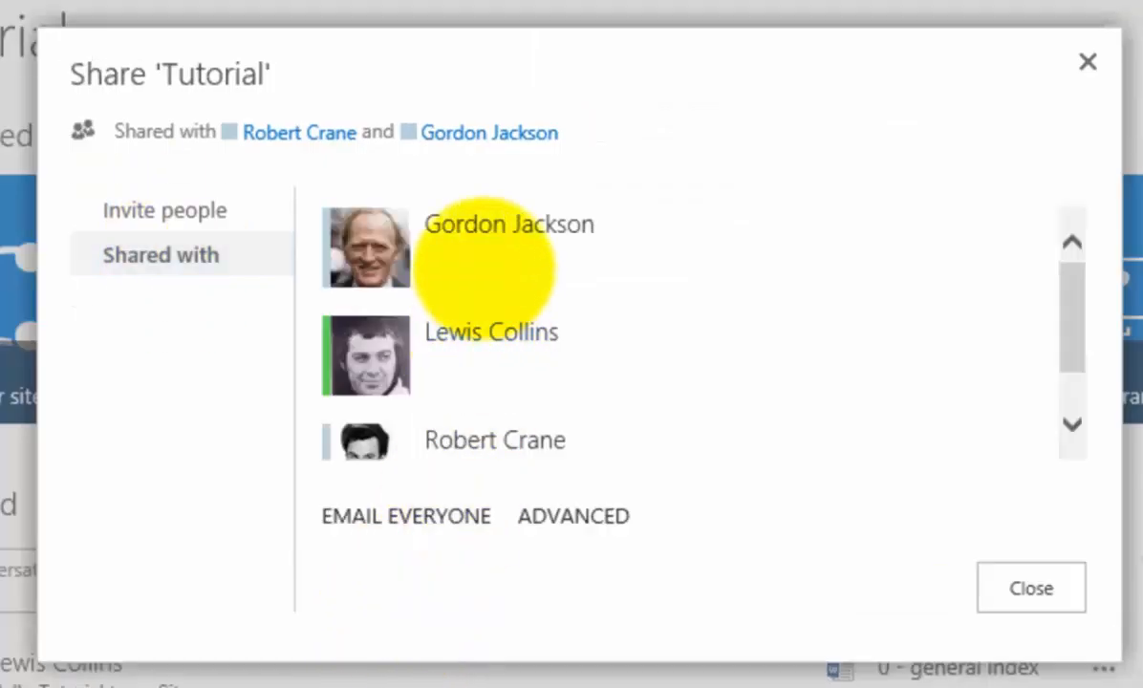
click(1068, 424)
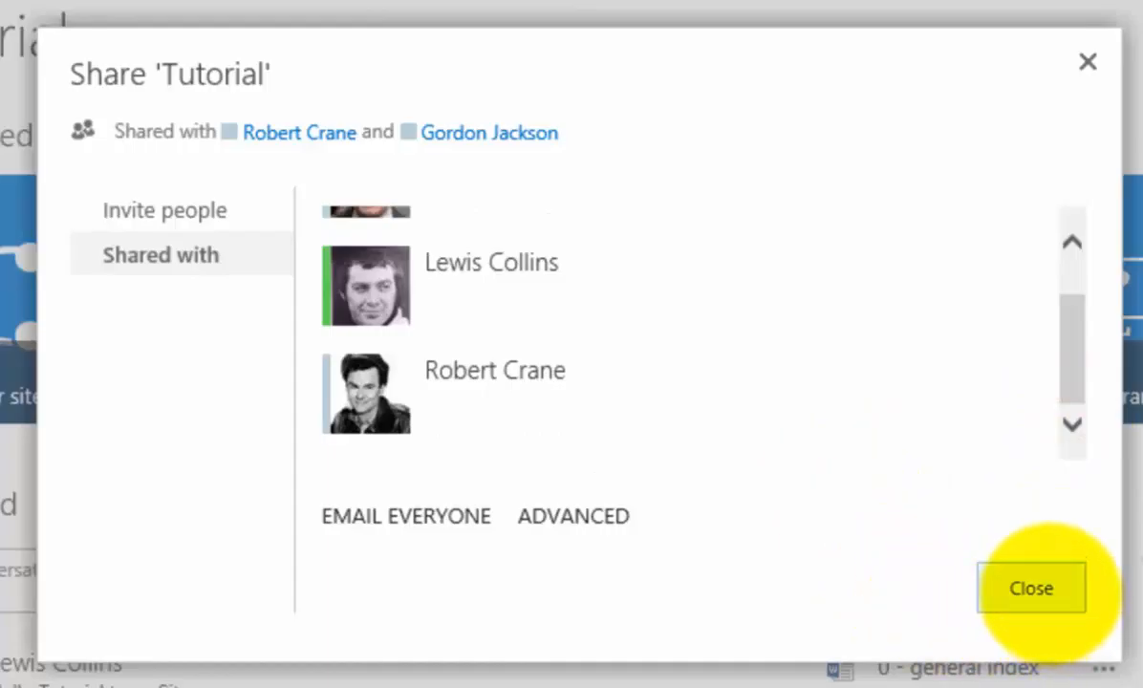
click(1030, 587)
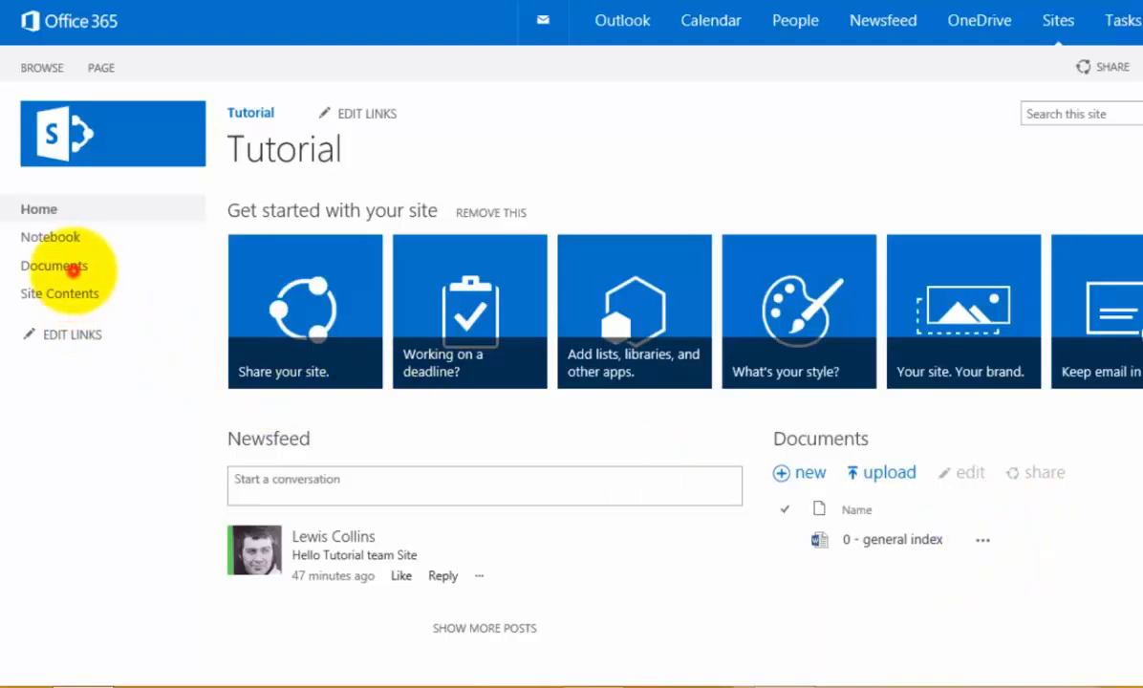
Step: Select '0 - general index' in the Documents library and open its Share dialog
click(67, 268)
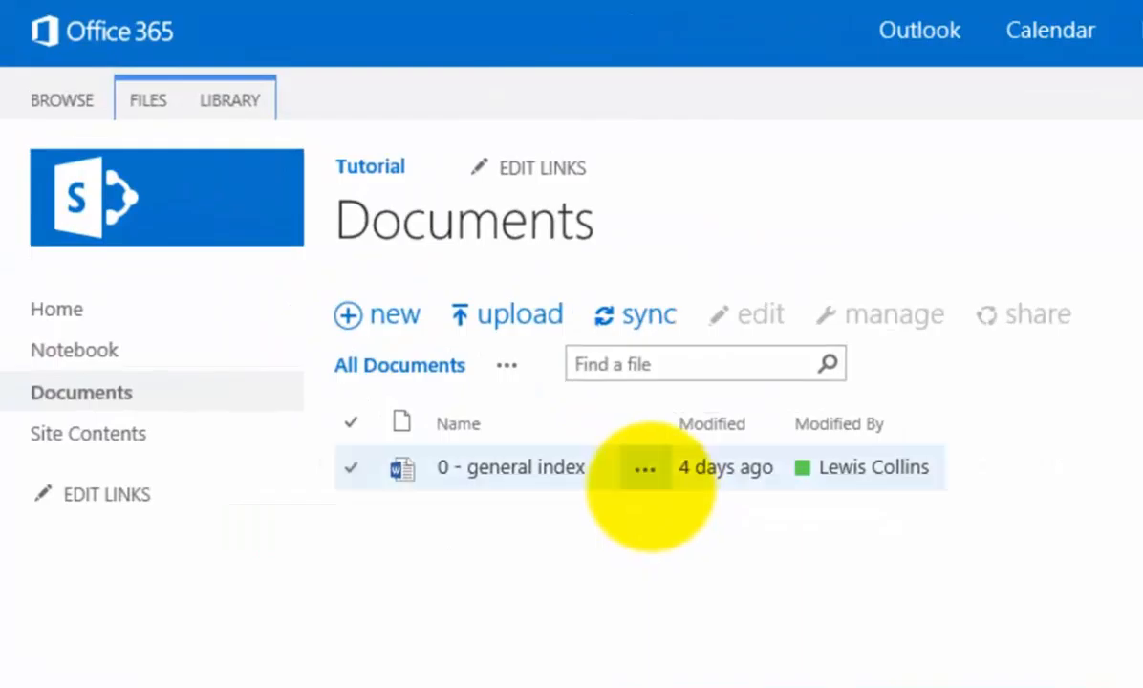
click(350, 468)
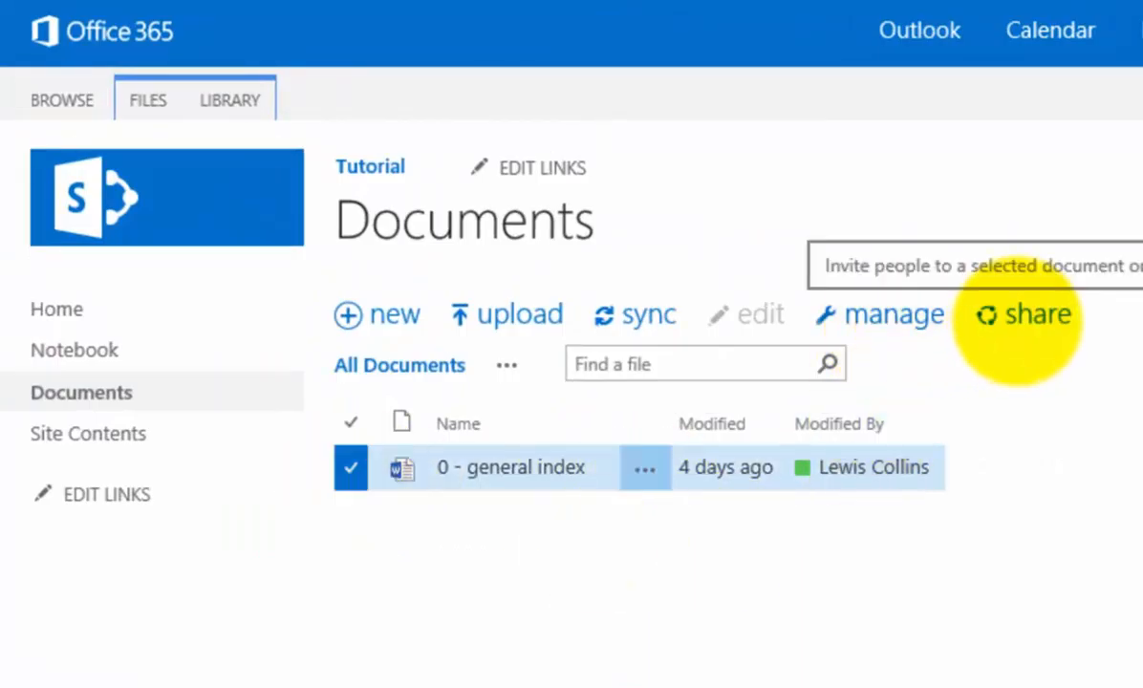
click(1021, 315)
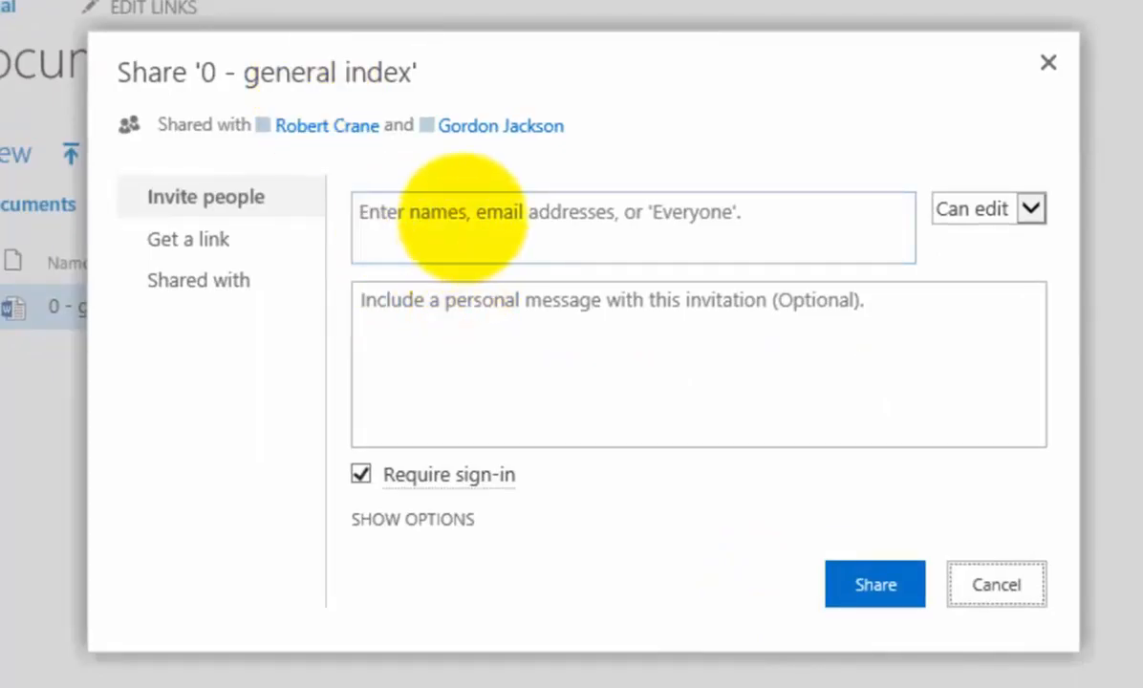
Step: Add a colleague as an invitee, correcting the misspelled name before accepting the suggestion
click(463, 216)
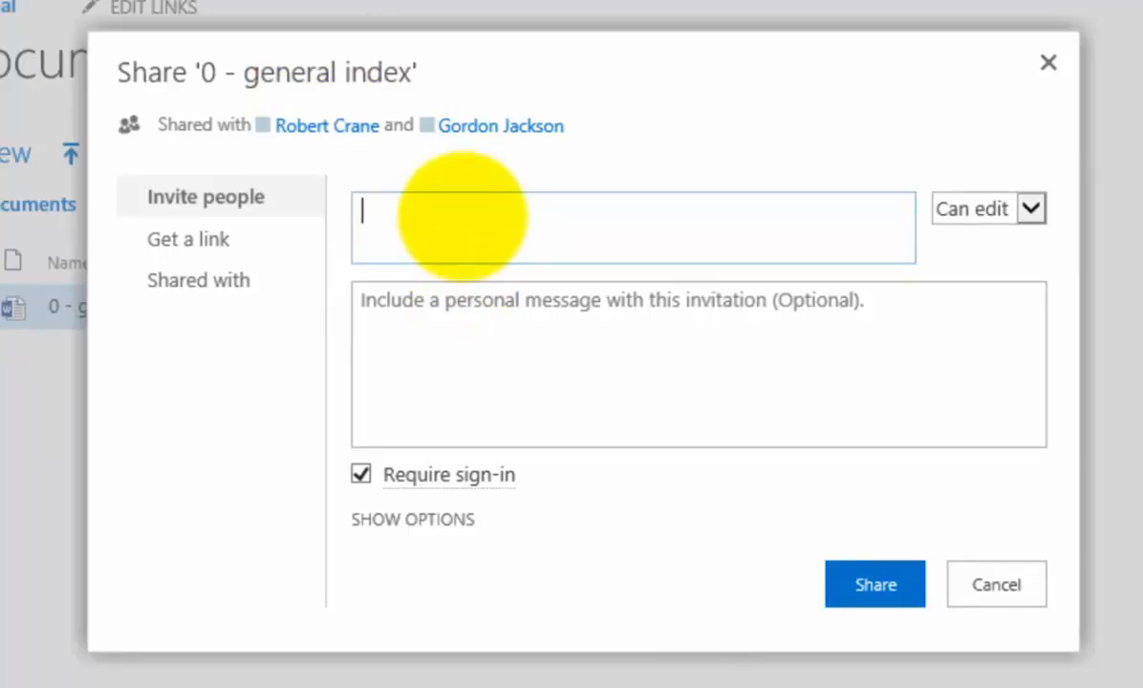
text(lewsi)
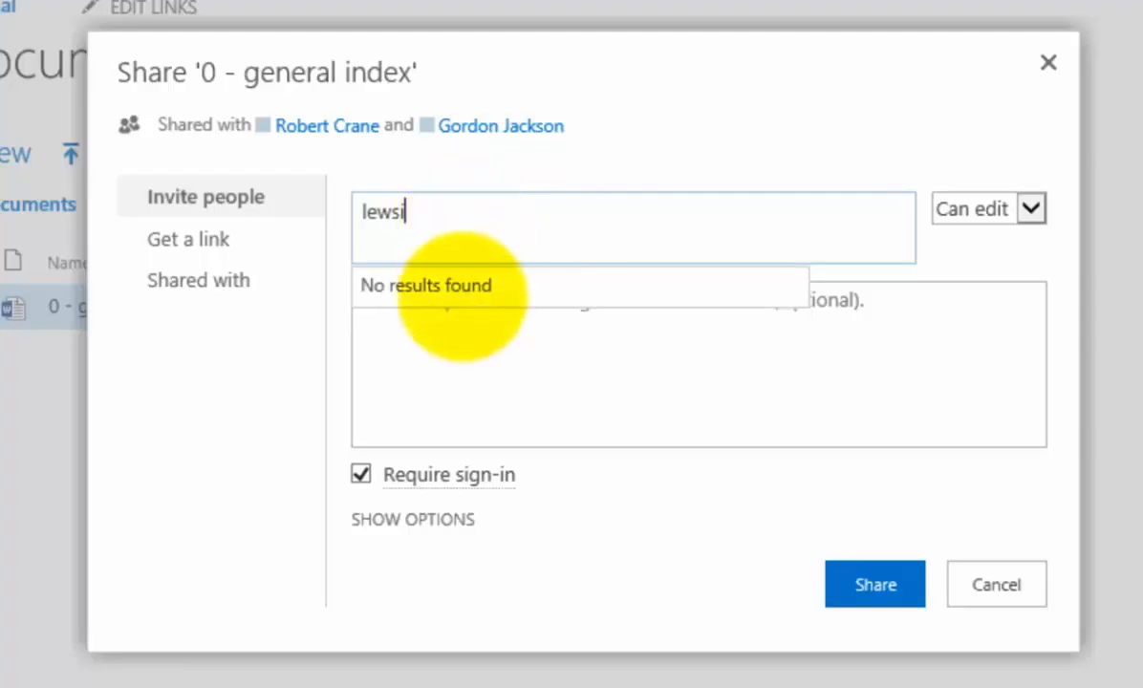
double_click(442, 217)
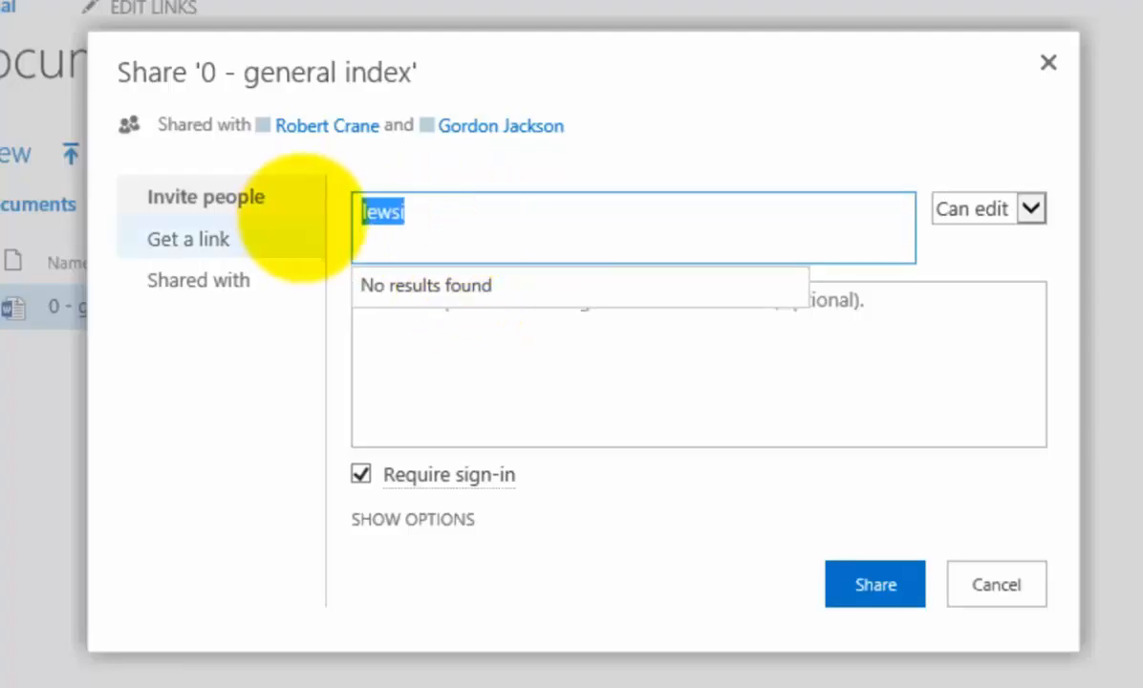
key(Return)
key(BackSpace)
text(lewis)
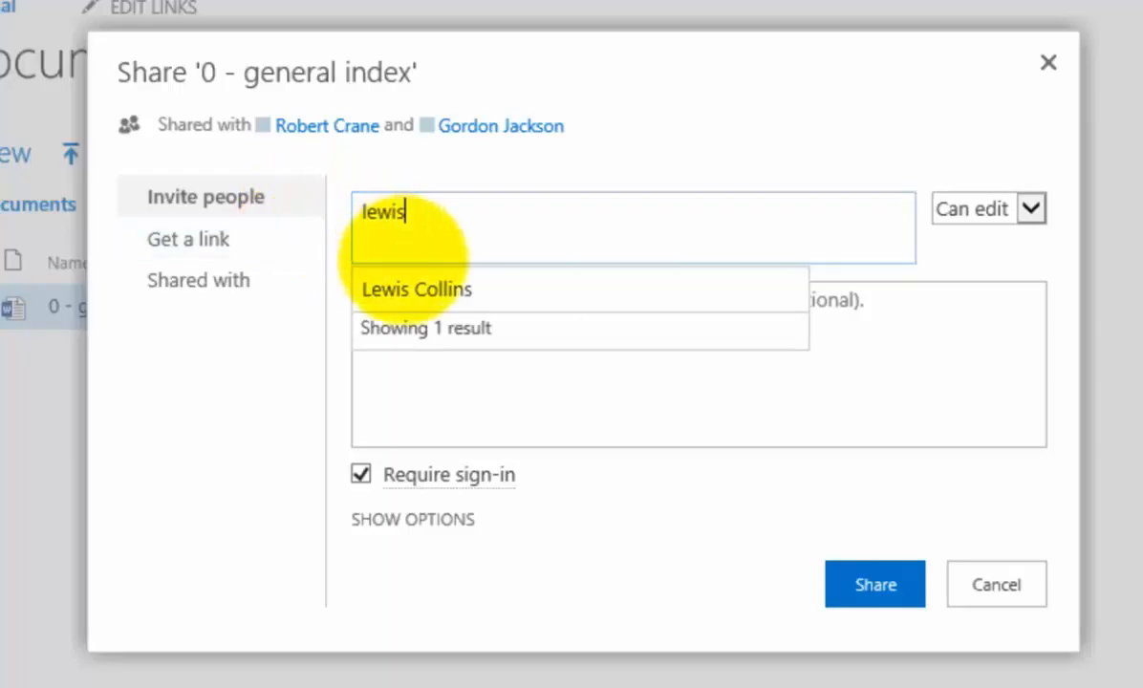
click(418, 289)
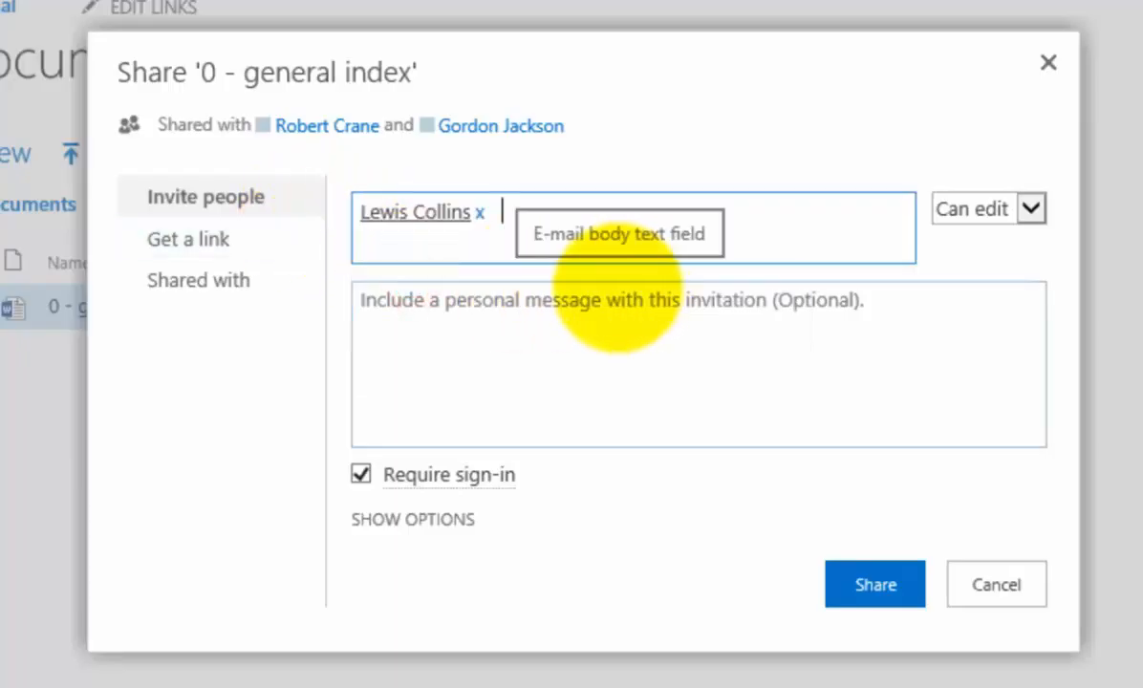
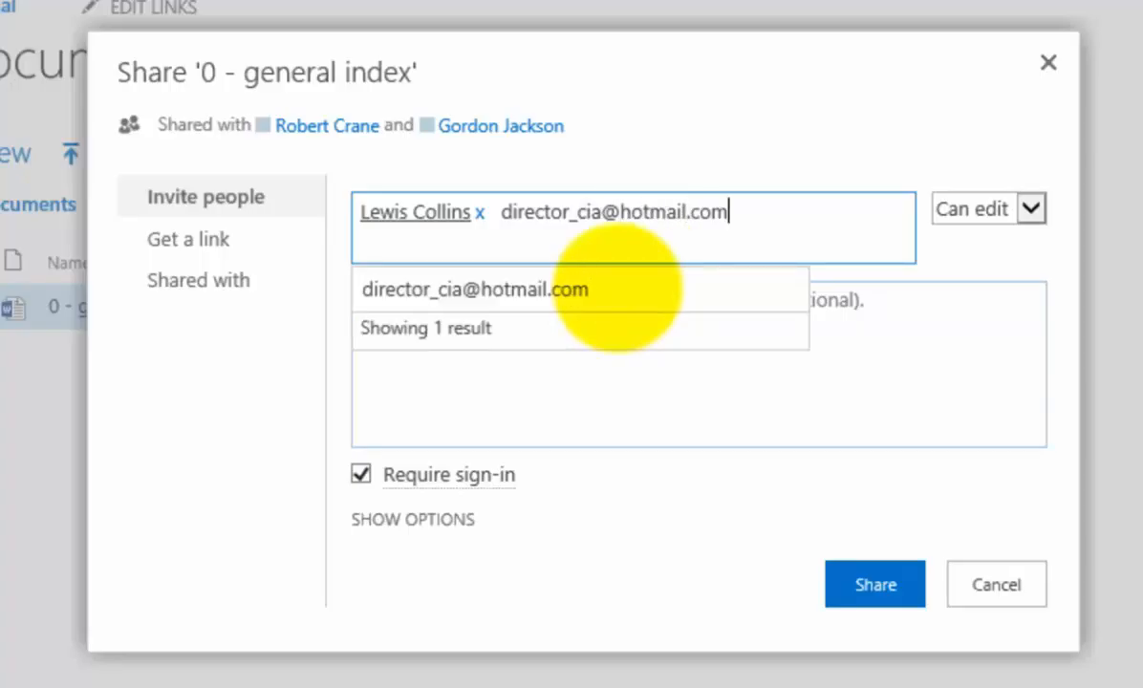
Step: Add the external Hotmail e-mail address as a second invitee
click(612, 288)
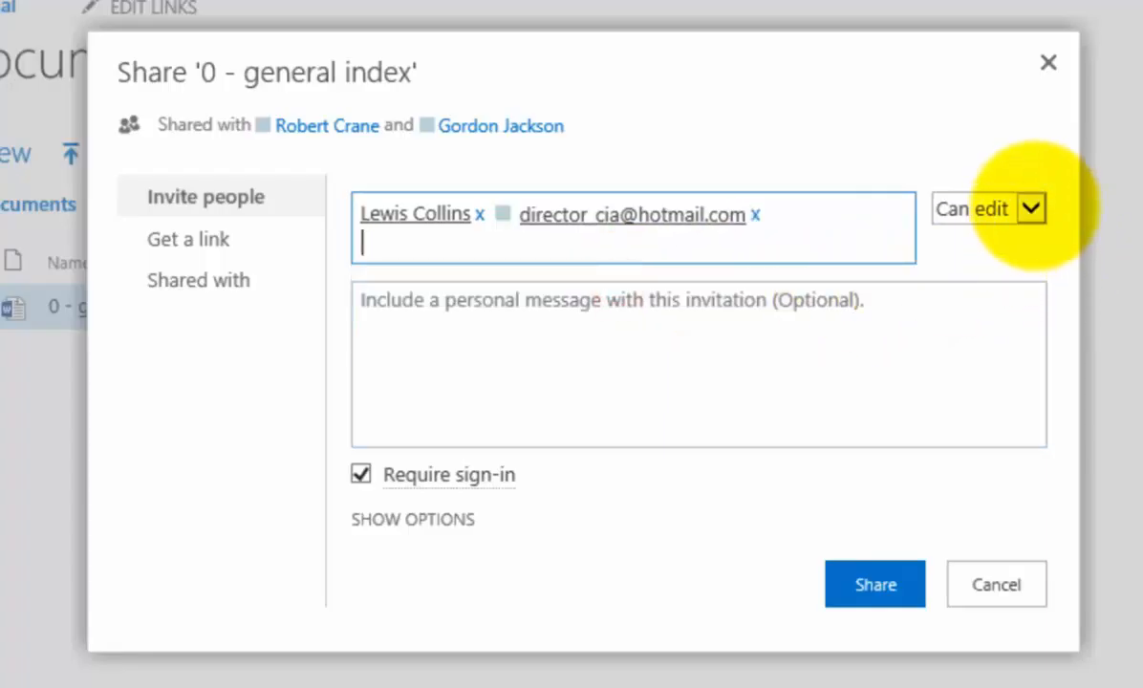
Step: Set the invitation to Can view, add the message 'Please review', and show more options
click(1030, 209)
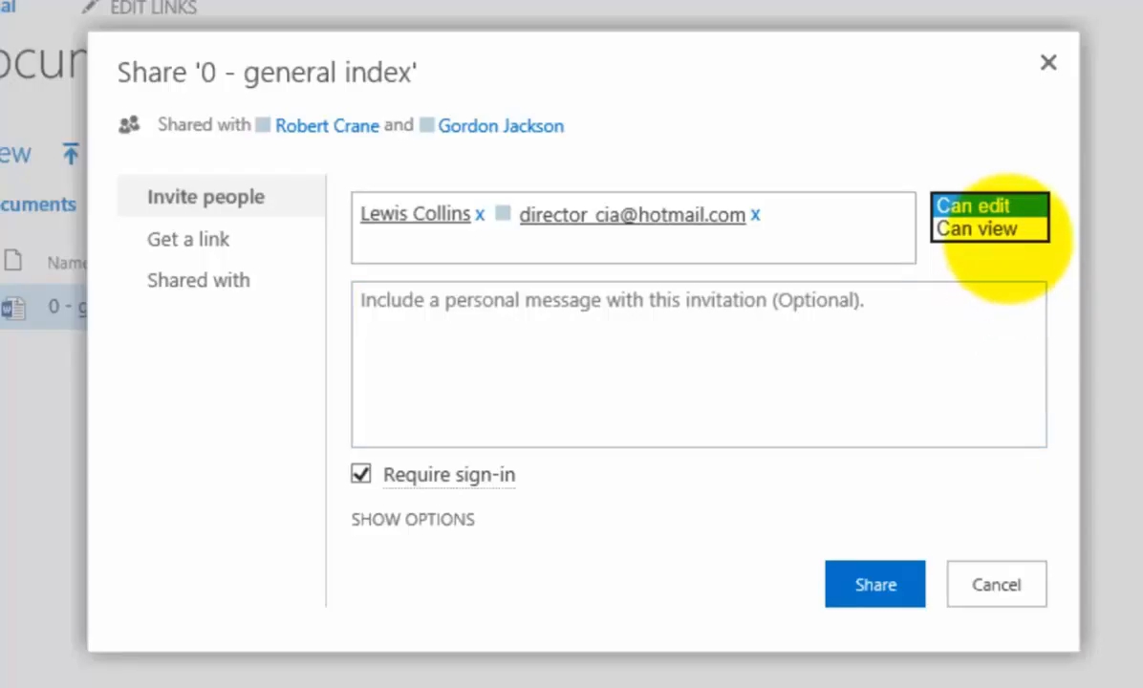
click(1003, 229)
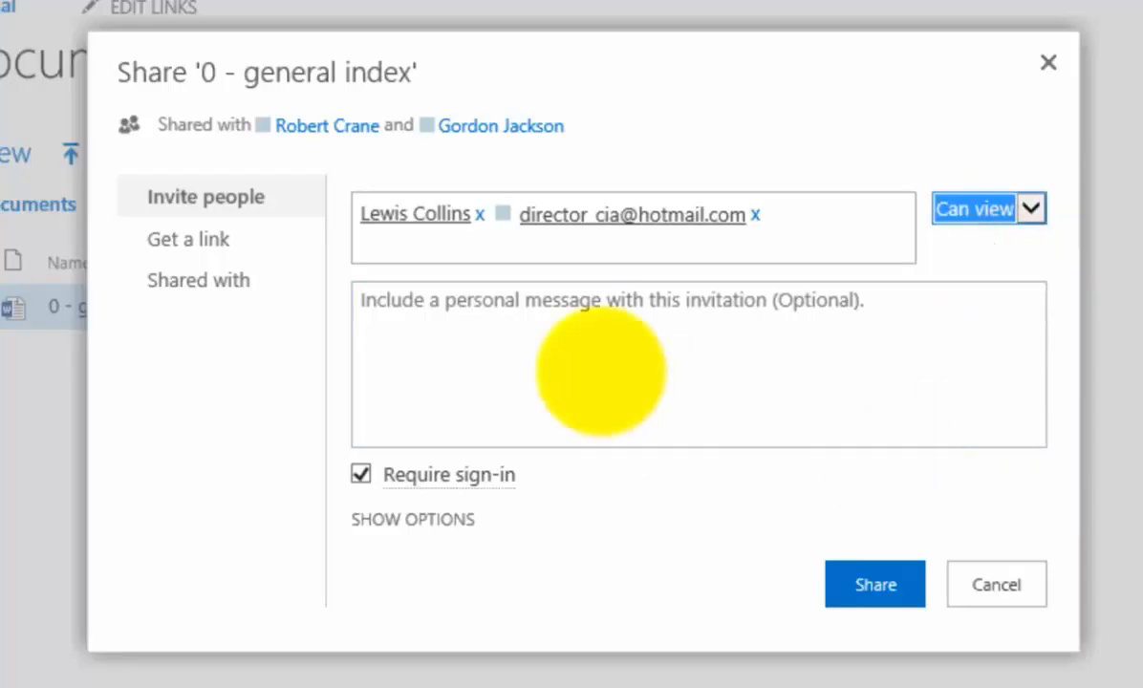
click(559, 303)
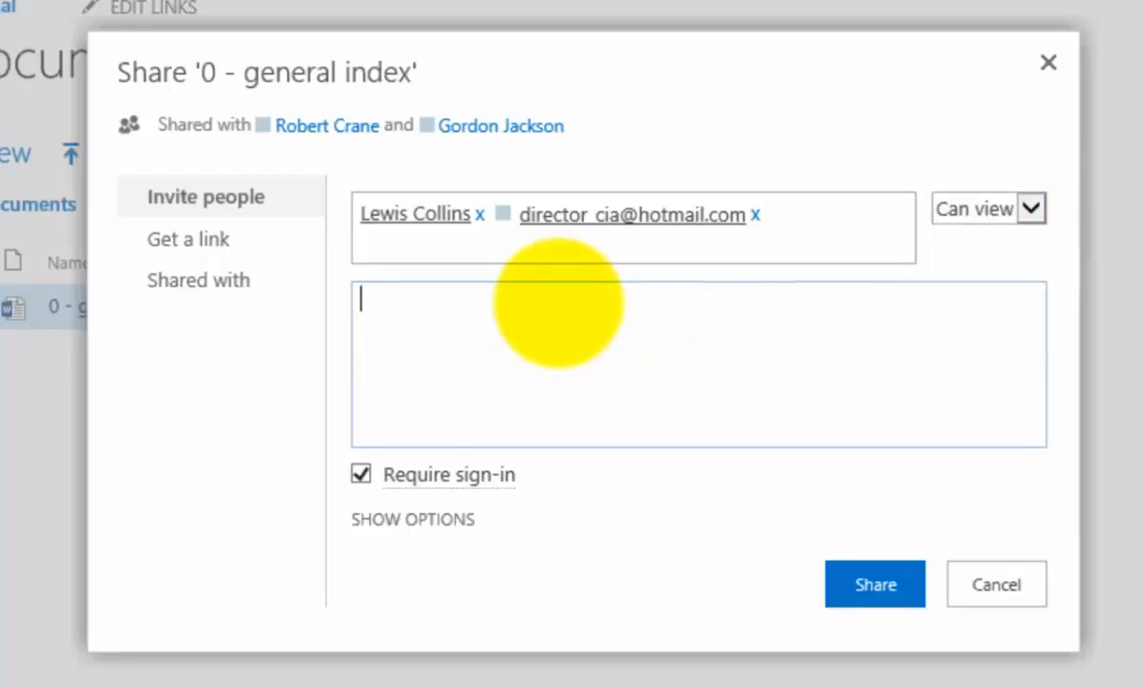
text(Please )
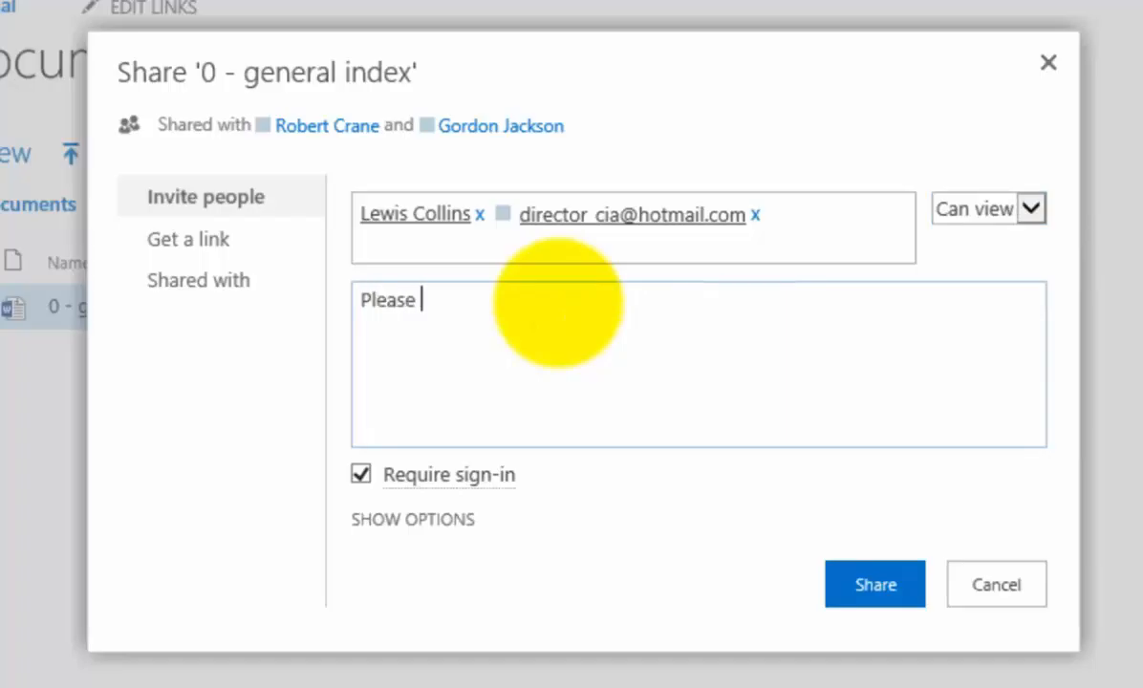
text(review)
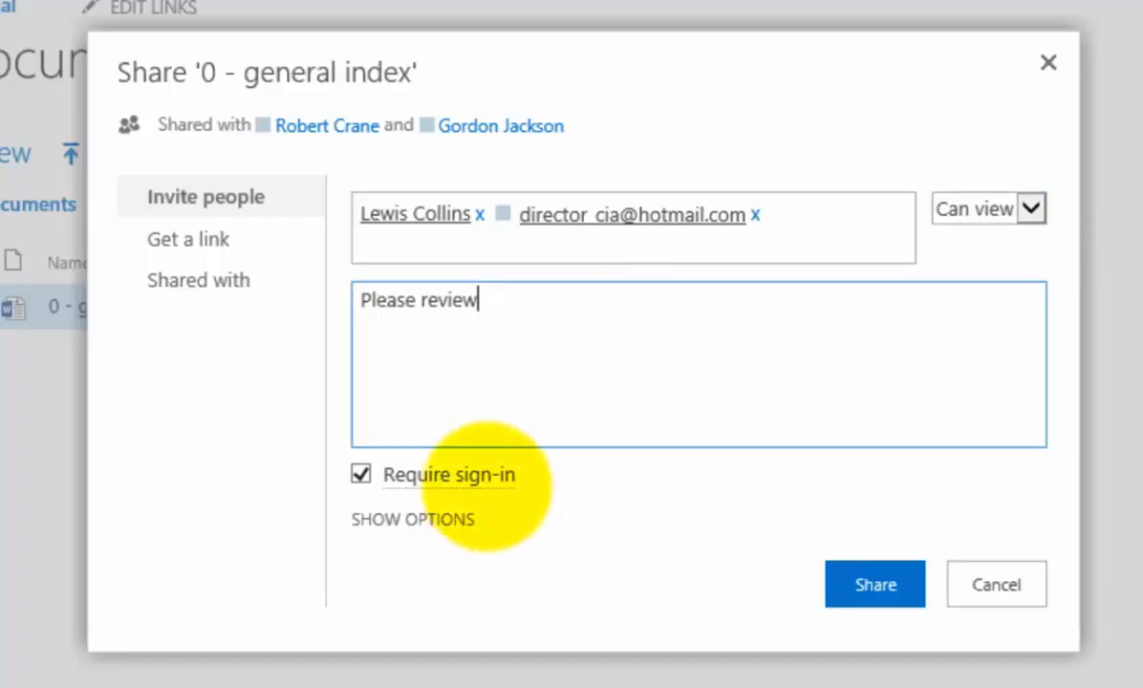
mouse_move(487, 484)
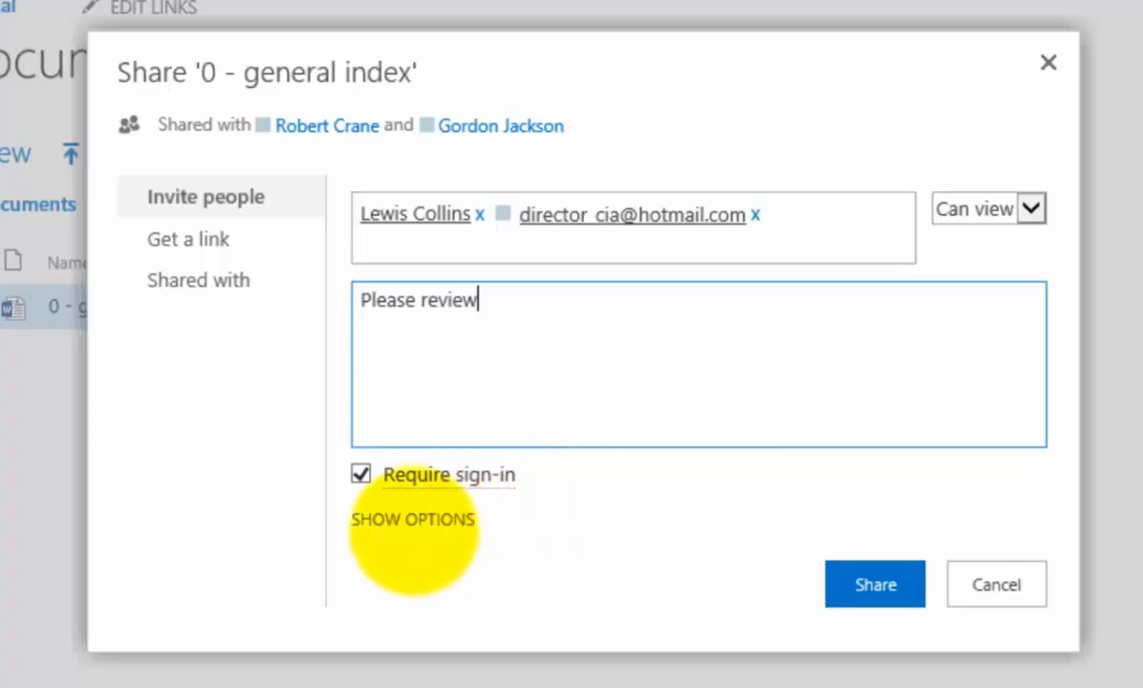
click(413, 523)
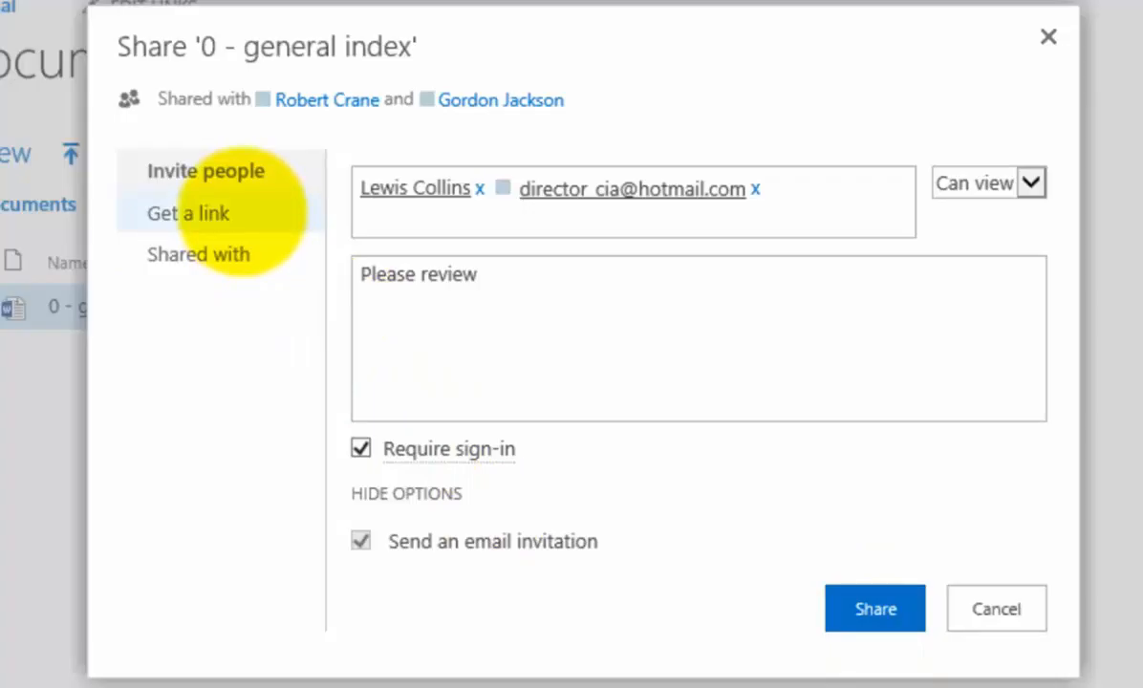
Step: Create View Only and Edit guest links under Get a link, then select the View Only URL
click(241, 211)
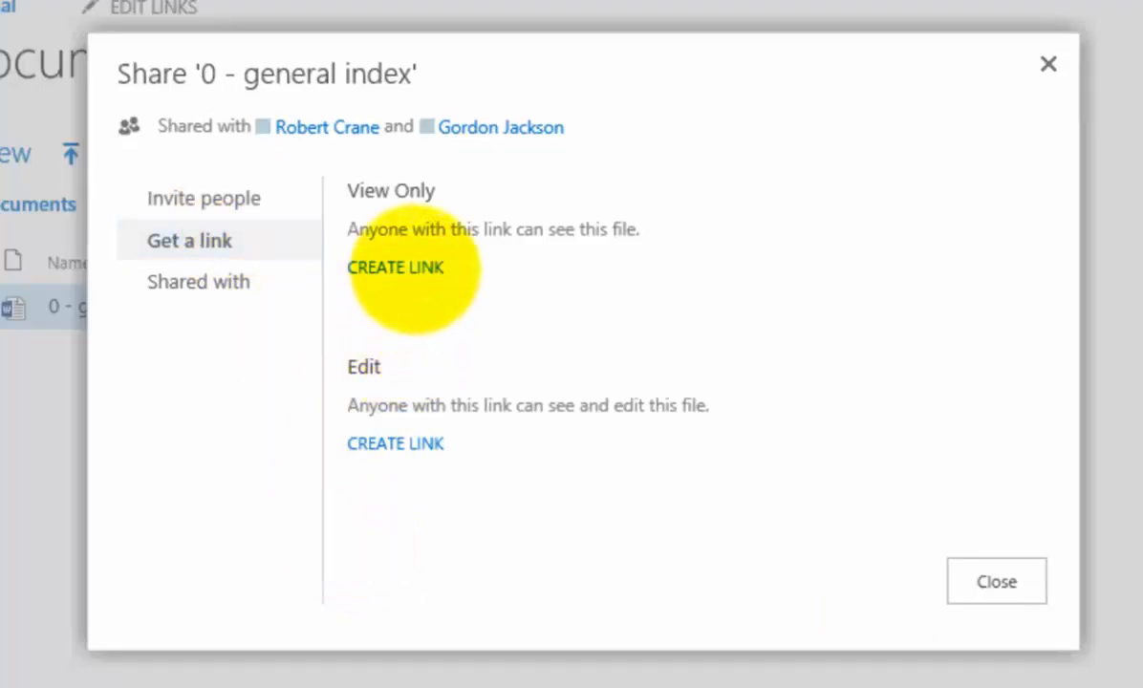
click(415, 264)
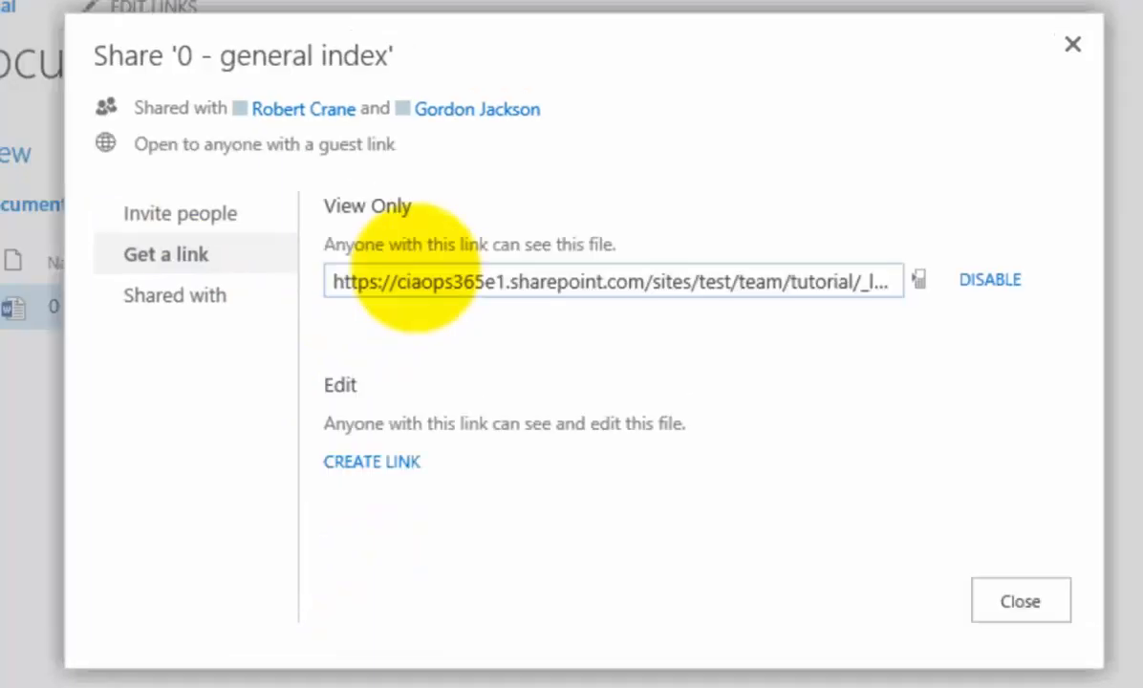
click(394, 464)
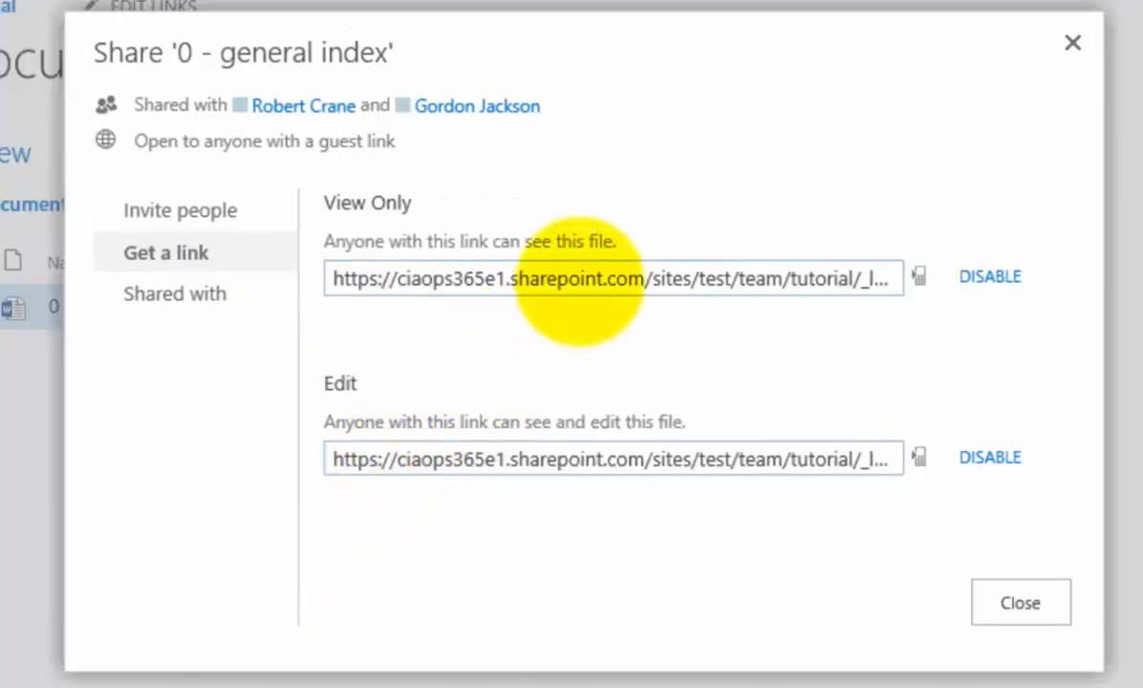
click(578, 278)
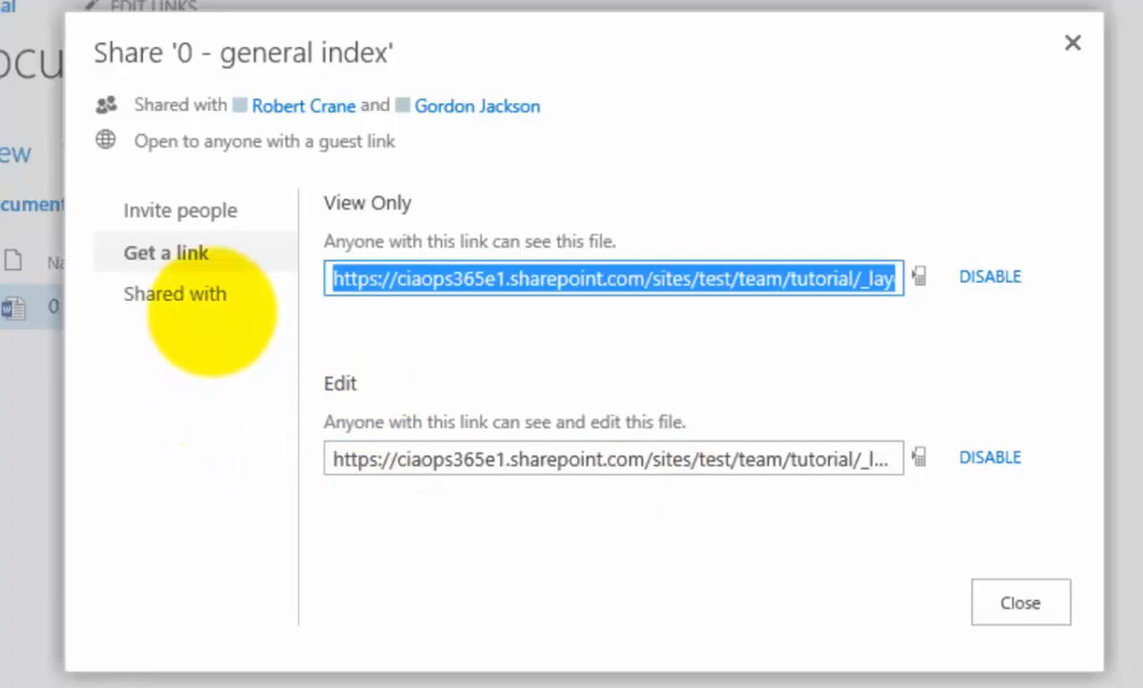
Step: Show the Shared with list for '0 - general index' and scroll through the people
click(203, 296)
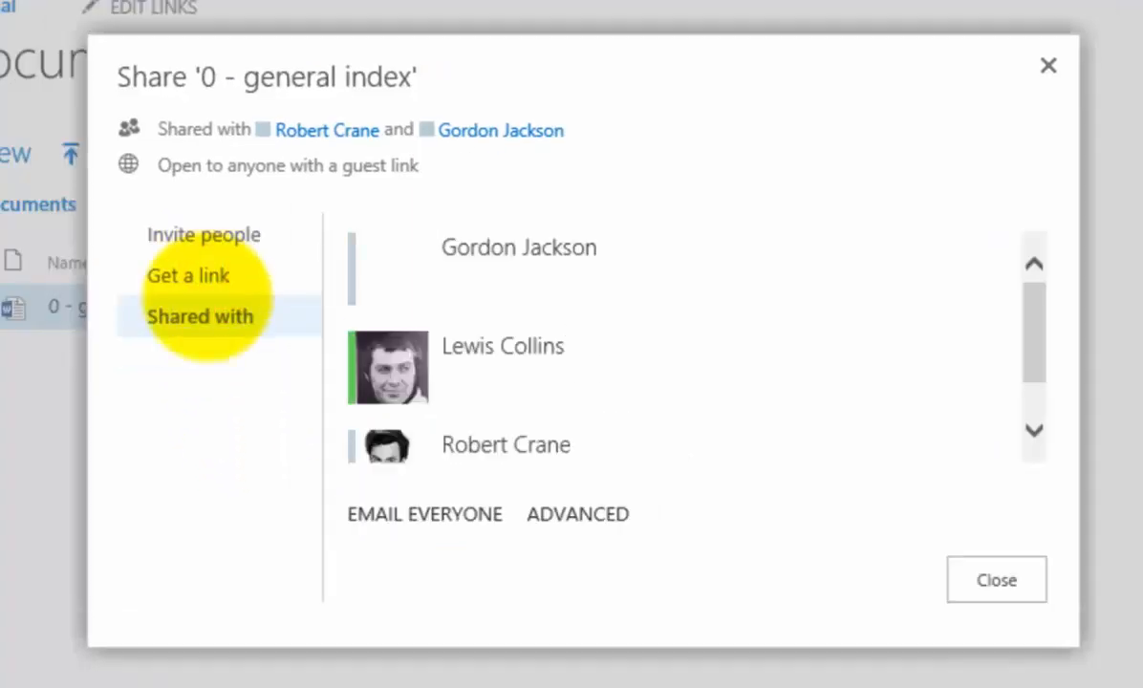
click(1034, 430)
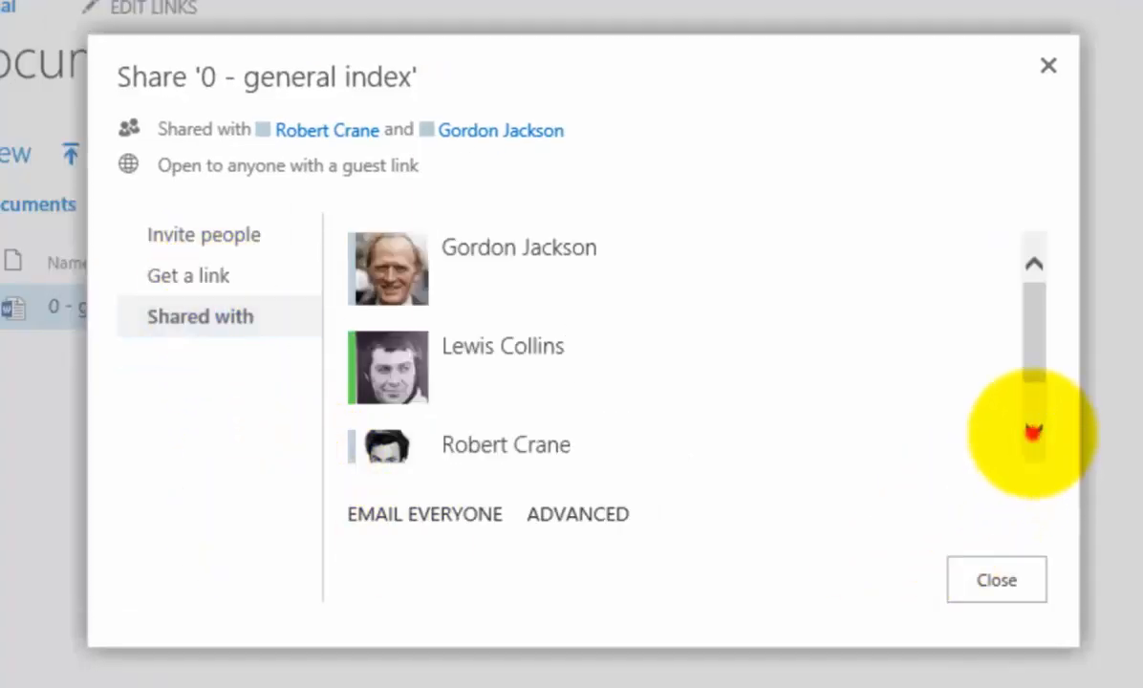
click(1033, 432)
drag(1040, 383, 1033, 304)
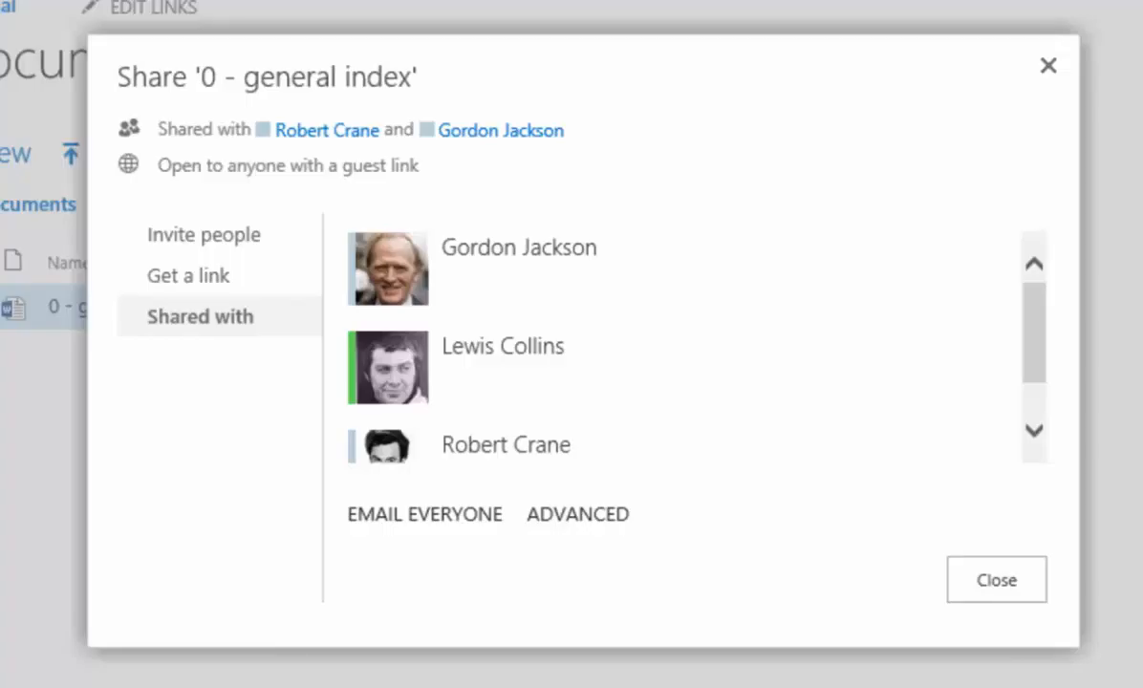
Step: Close document sharing, check then cancel Tutorial site sharing, and return to Documents
click(1013, 587)
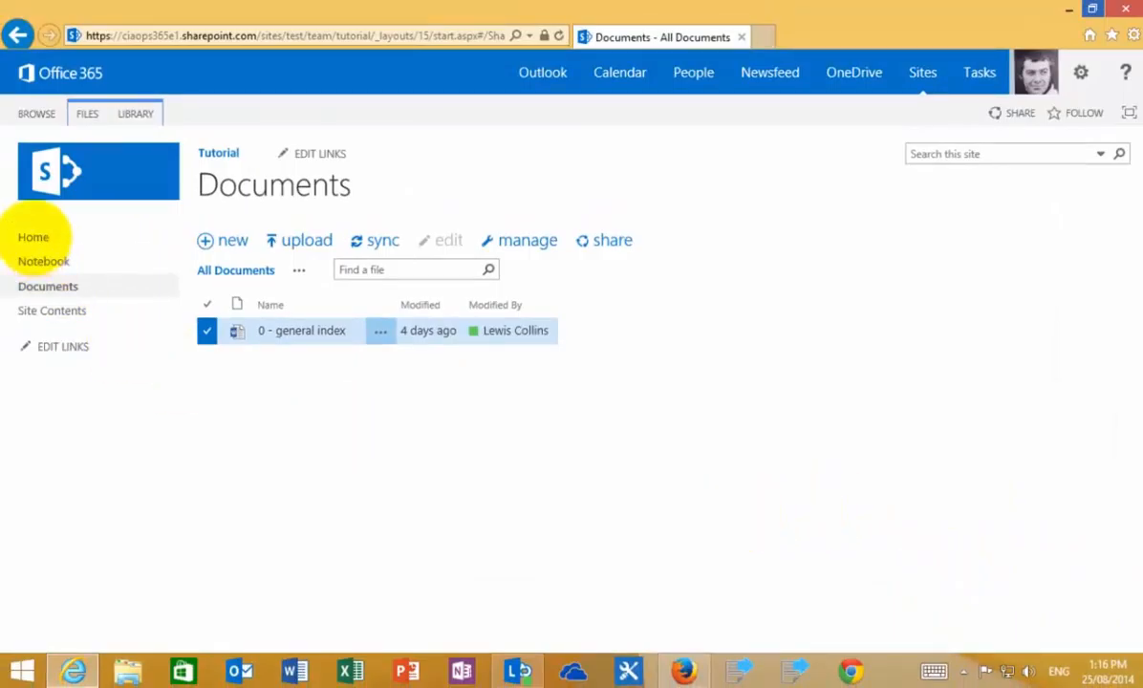
click(32, 237)
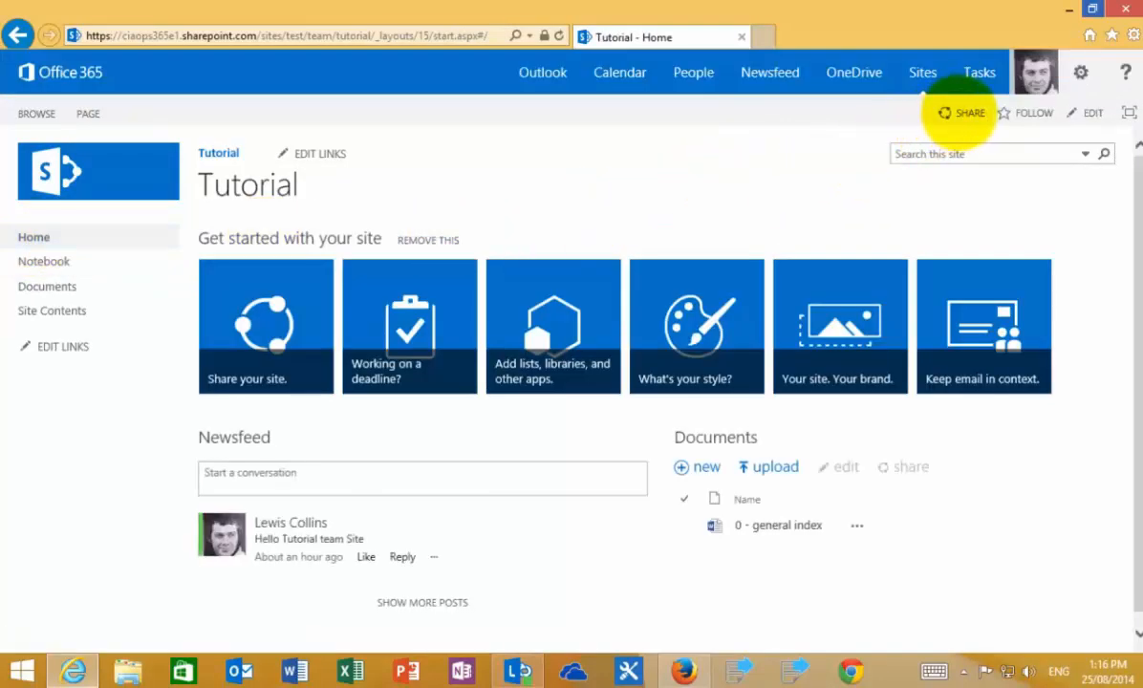
click(960, 112)
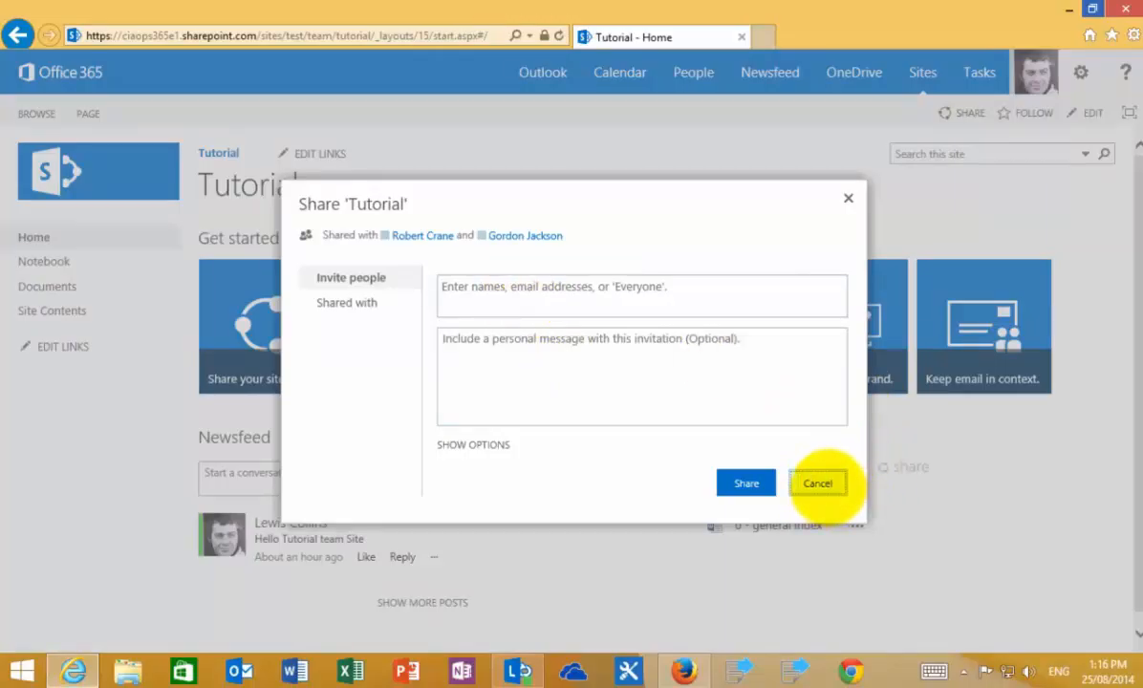
click(816, 482)
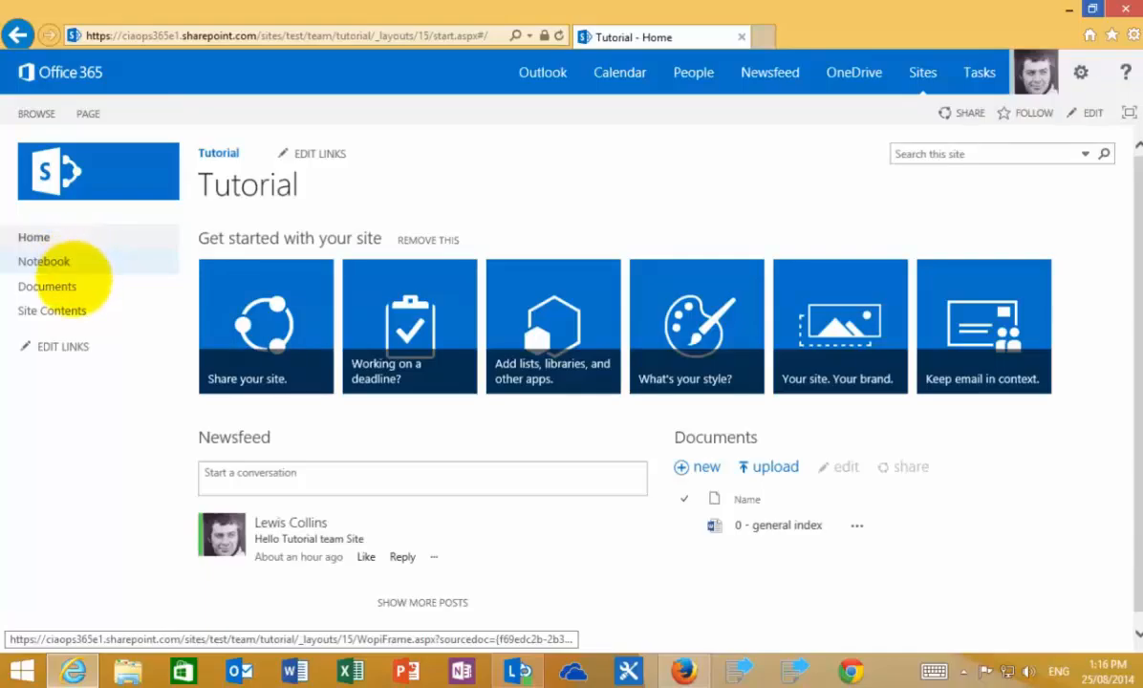
click(73, 285)
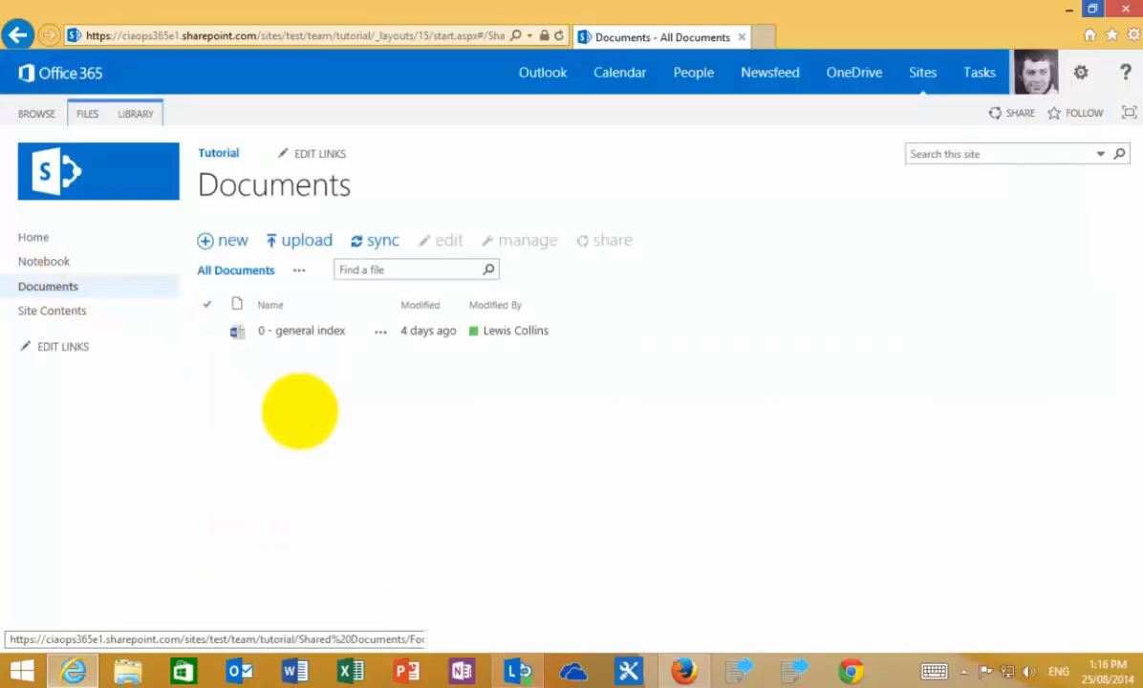
click(208, 330)
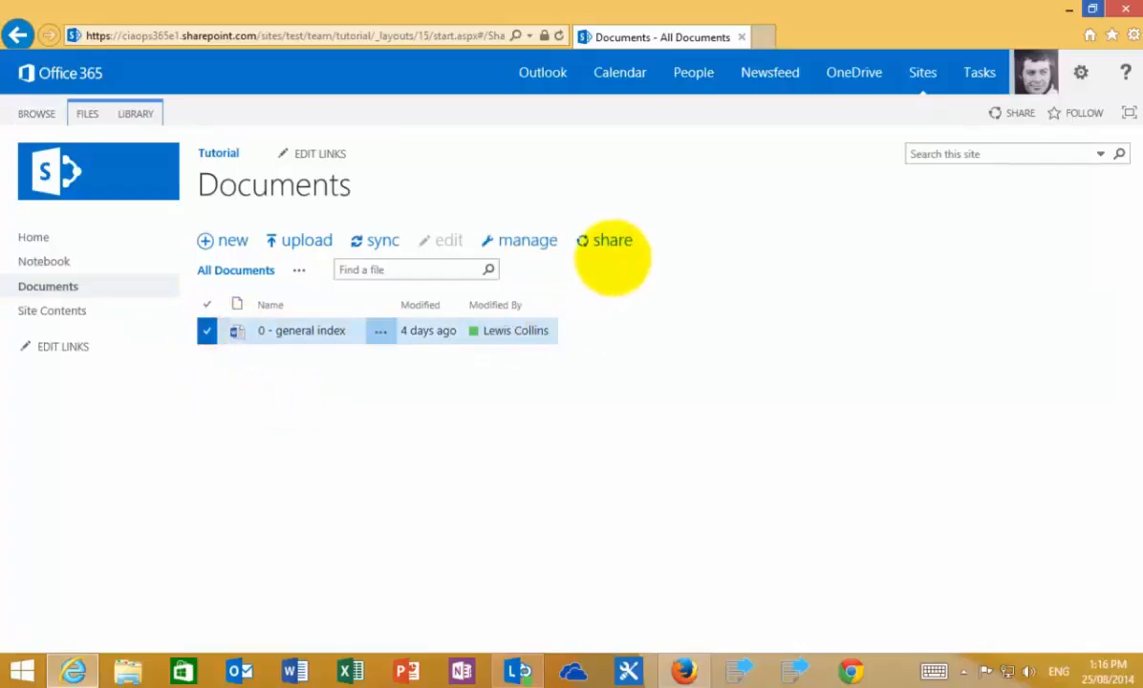
click(612, 240)
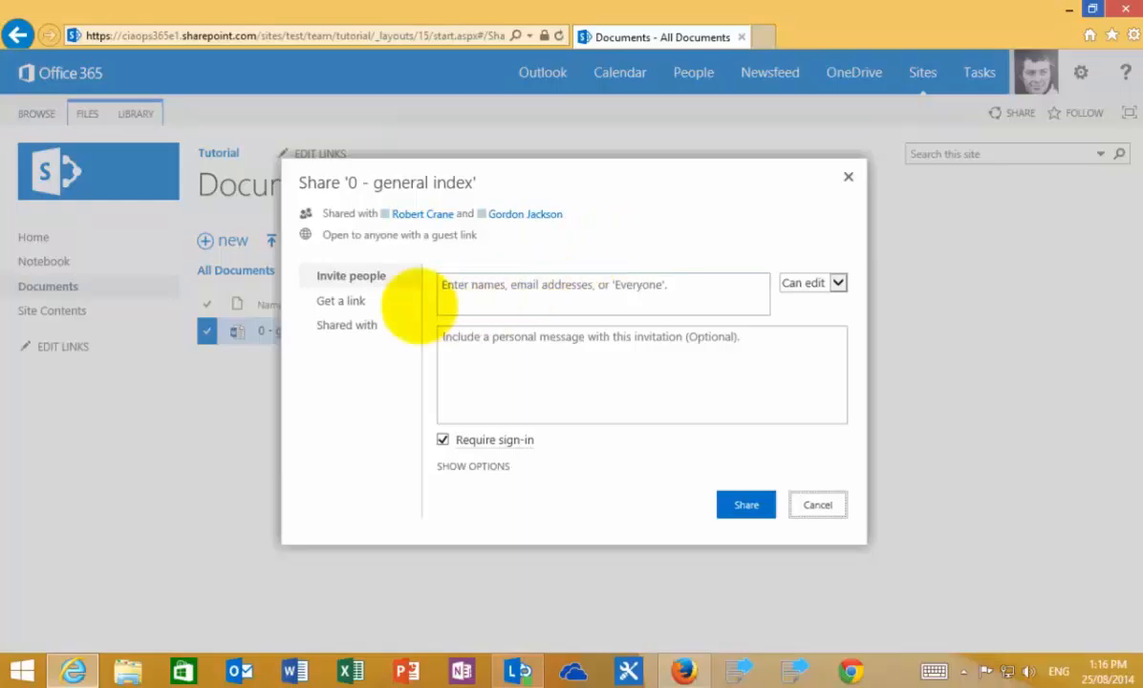
click(366, 302)
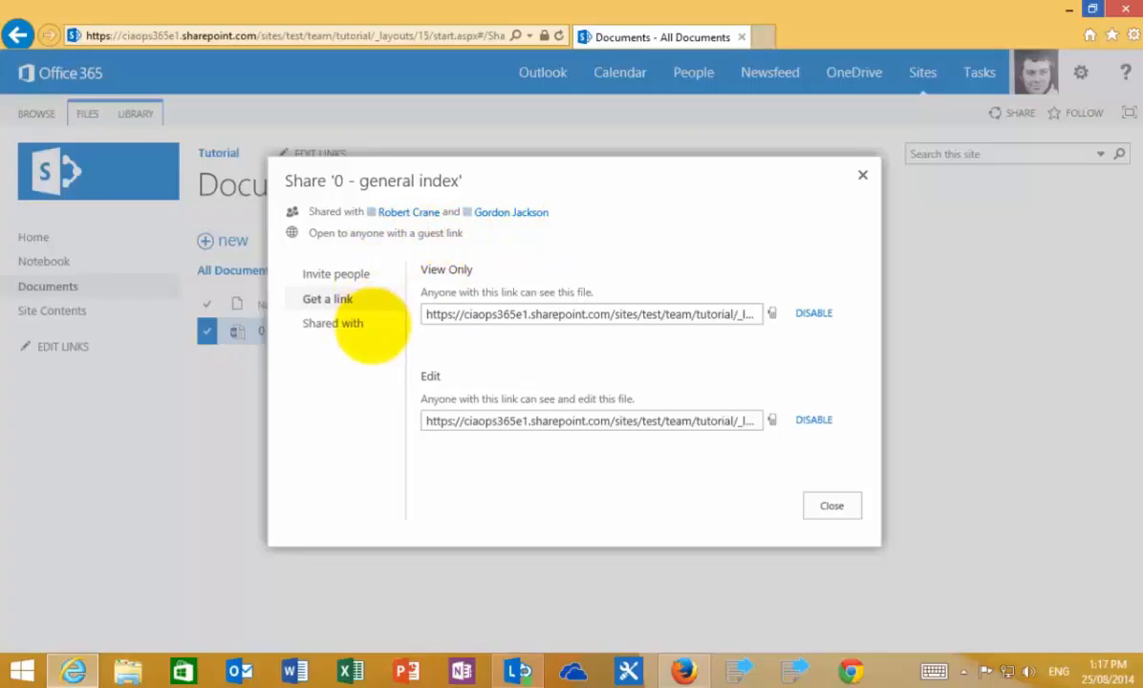
click(343, 323)
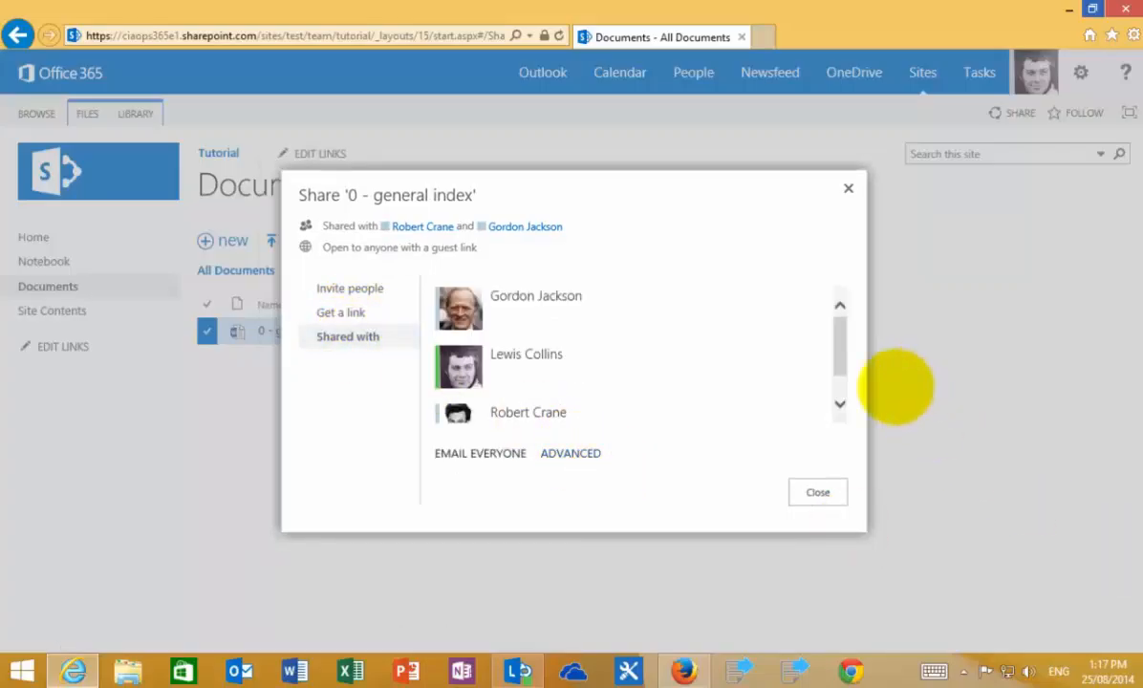
click(817, 492)
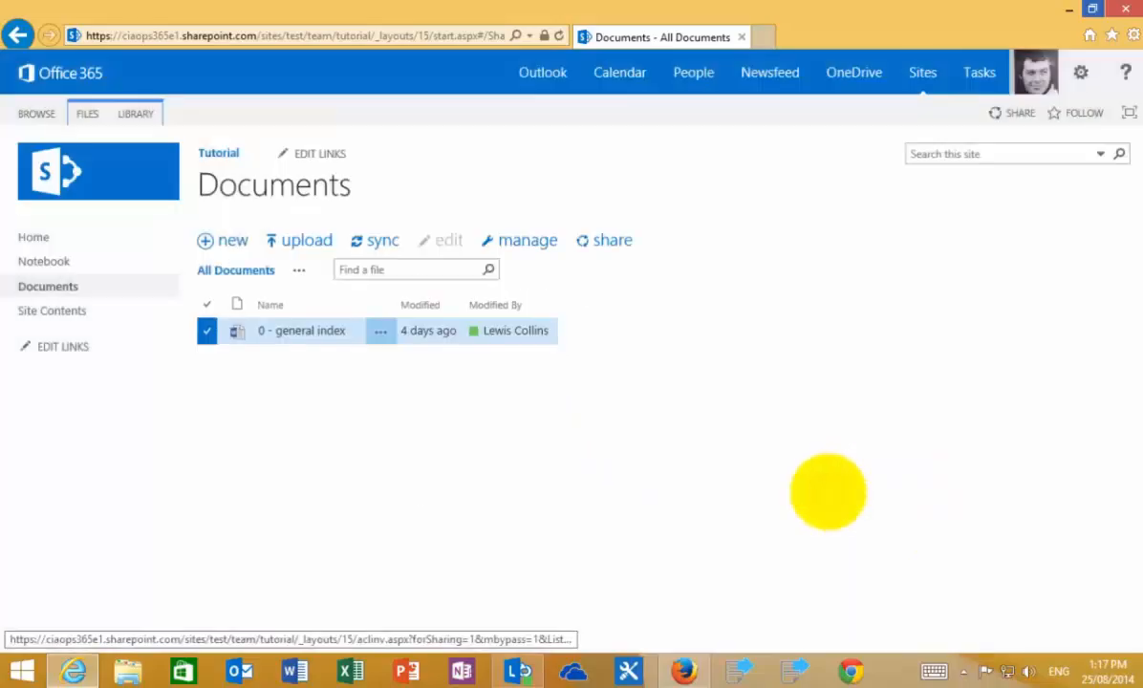